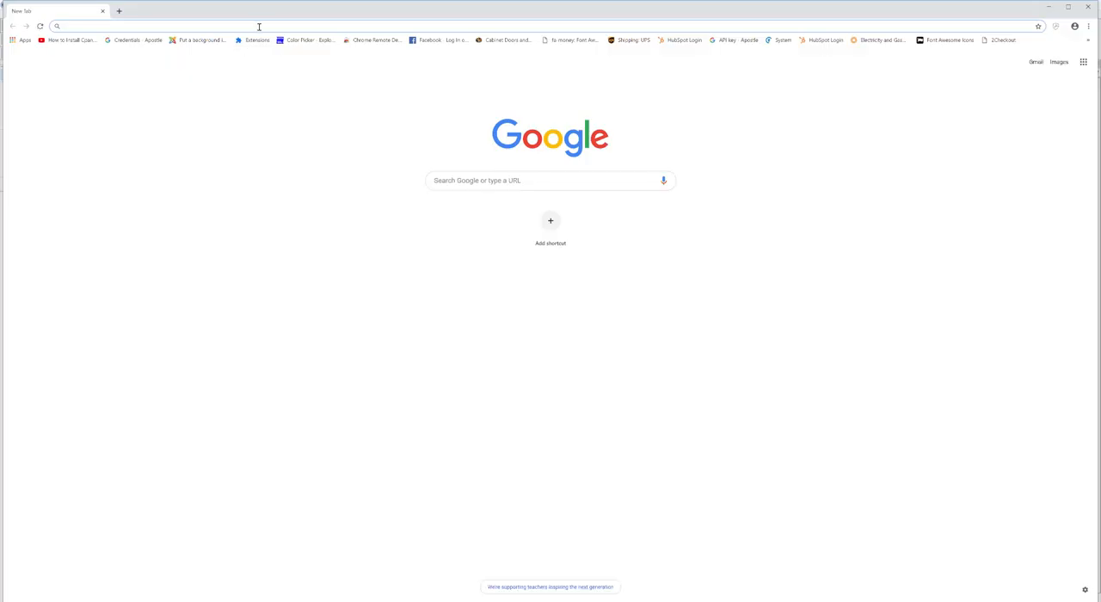
Step: Go to 3dwarehouse.sketchup.com and search the 3D Warehouse for "Kohler sinks"
type("3dwarehouse.sketchup.com")
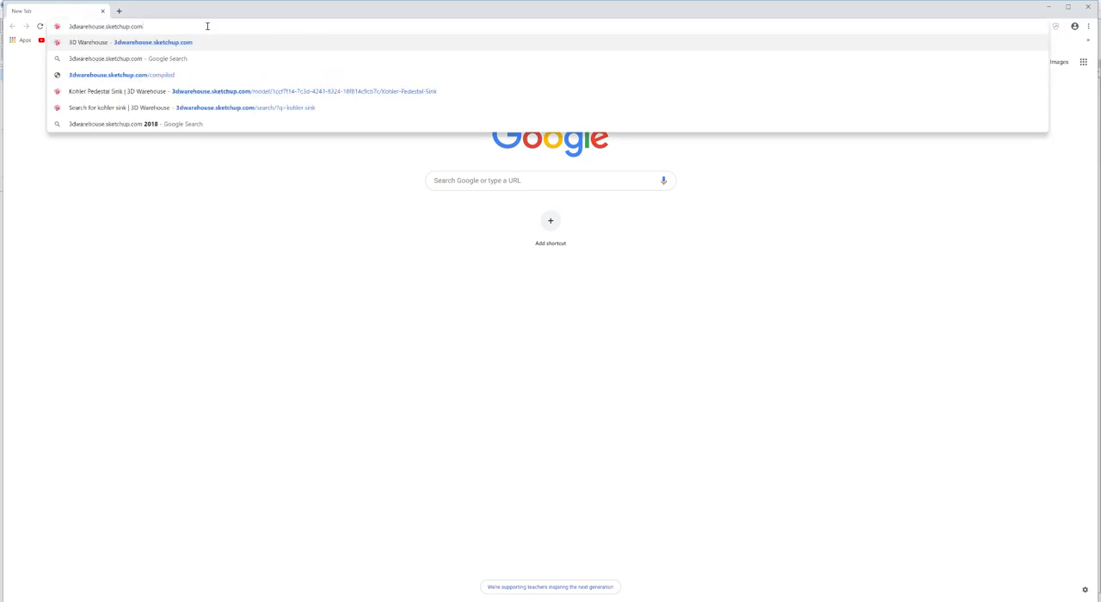
key("Return")
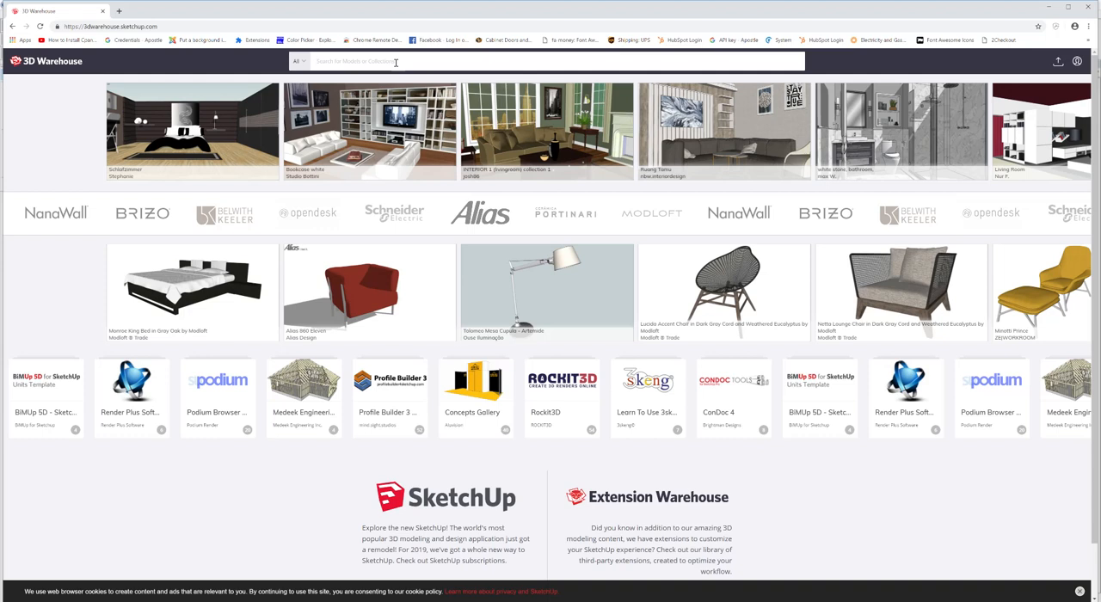
type("Koh")
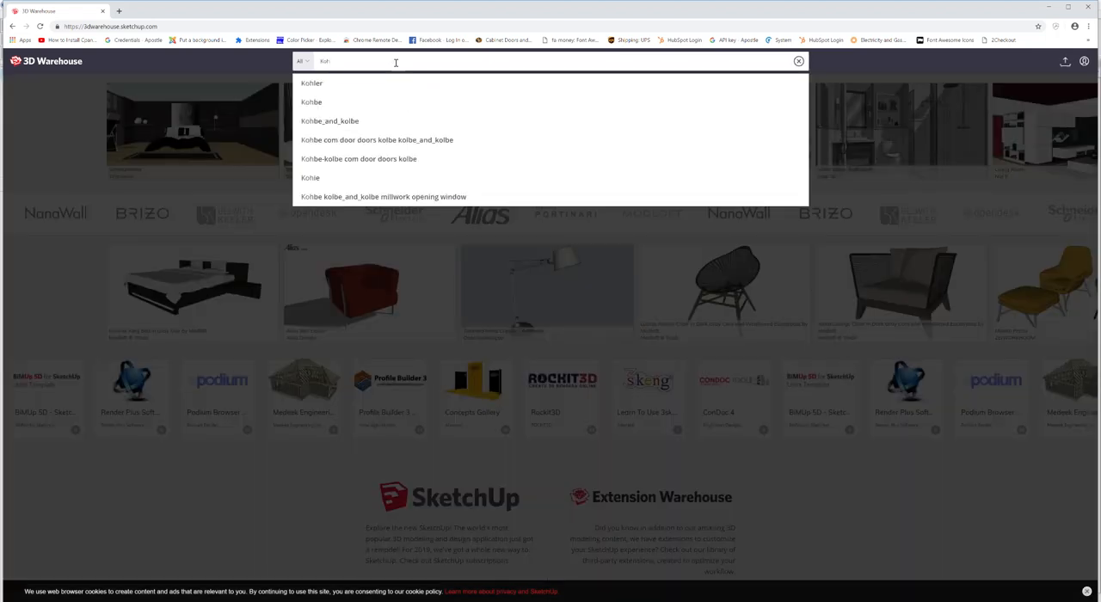
type("ler")
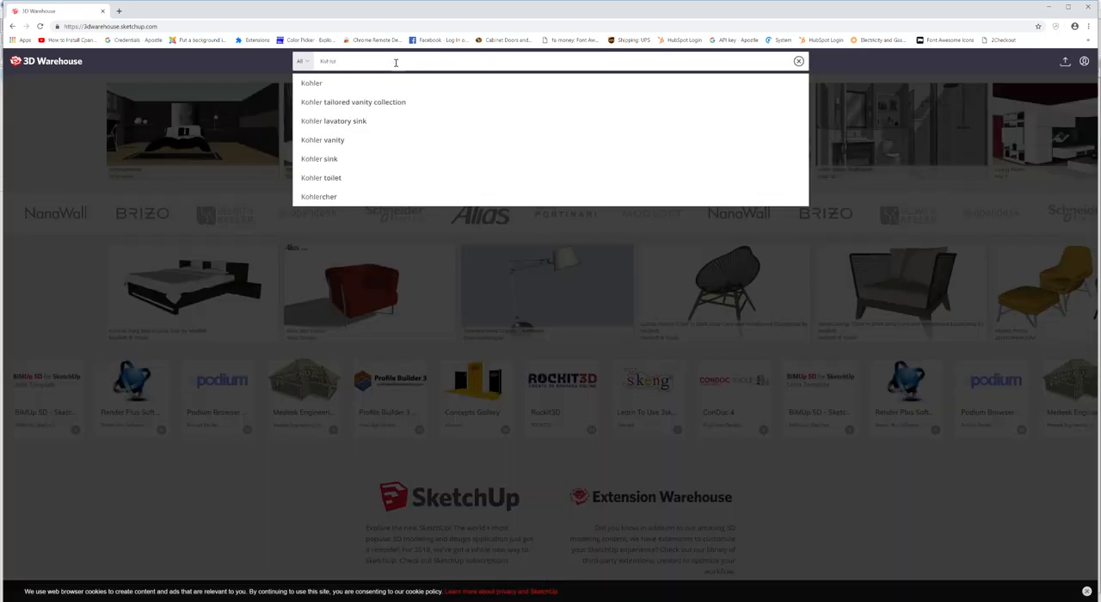
type(" sinks")
key("Return")
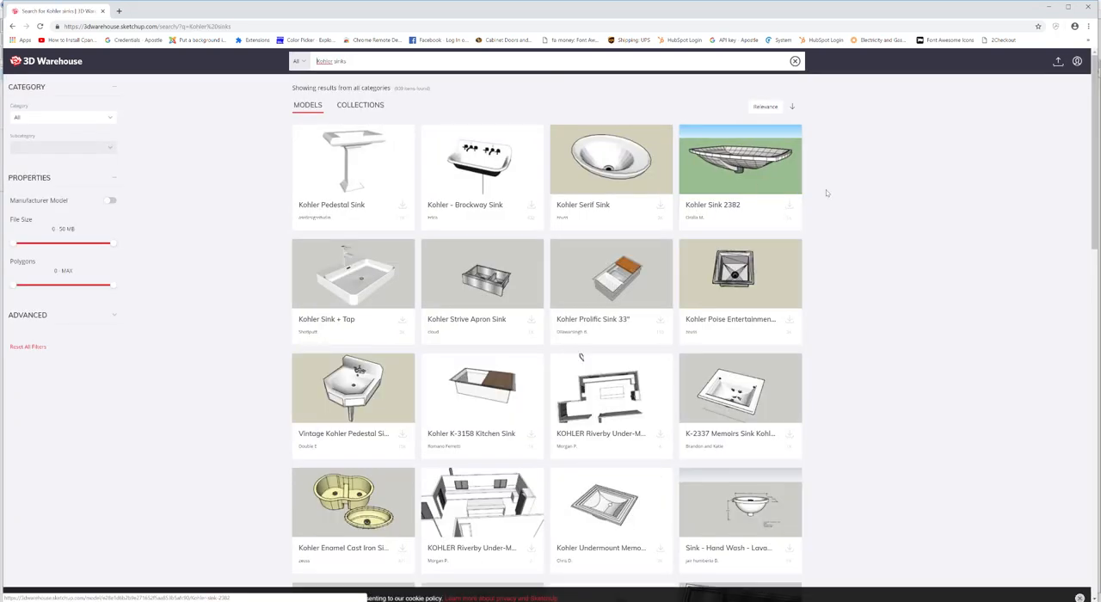
Step: Browse the sink models and refine the search to "Kohler kitchen sink"
scroll(821, 211, "down", 1)
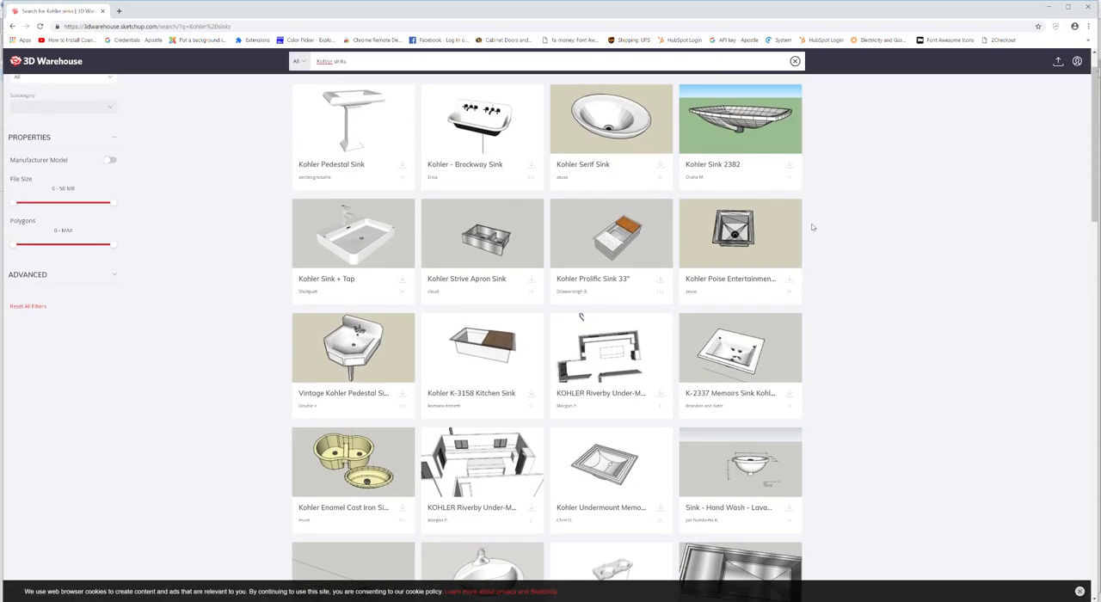
scroll(812, 227, "up", 1)
scroll(812, 225, "down", 7)
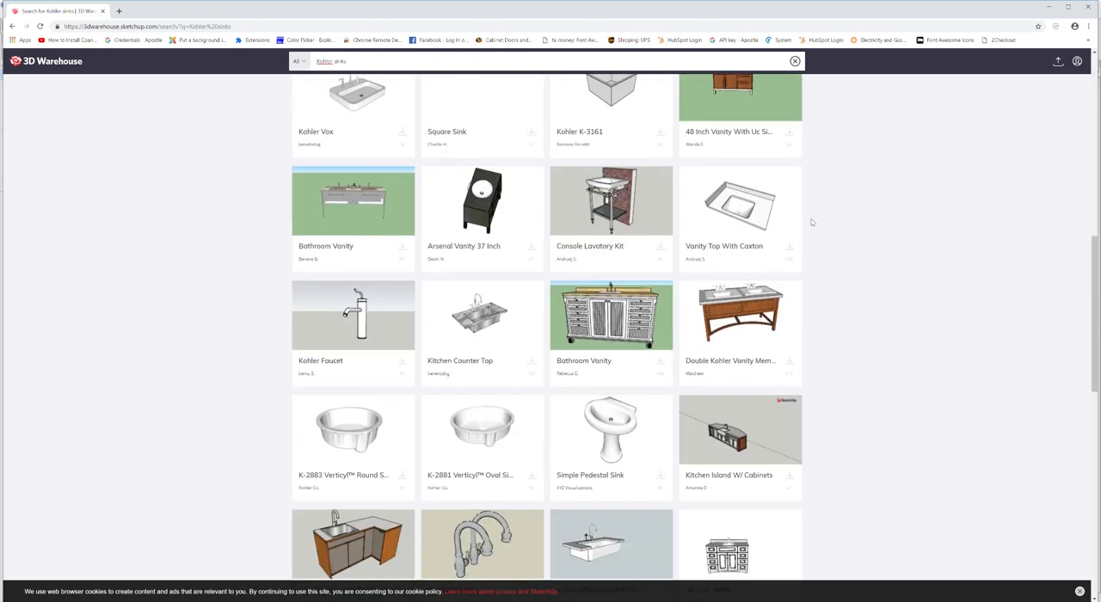
scroll(811, 224, "up", 10)
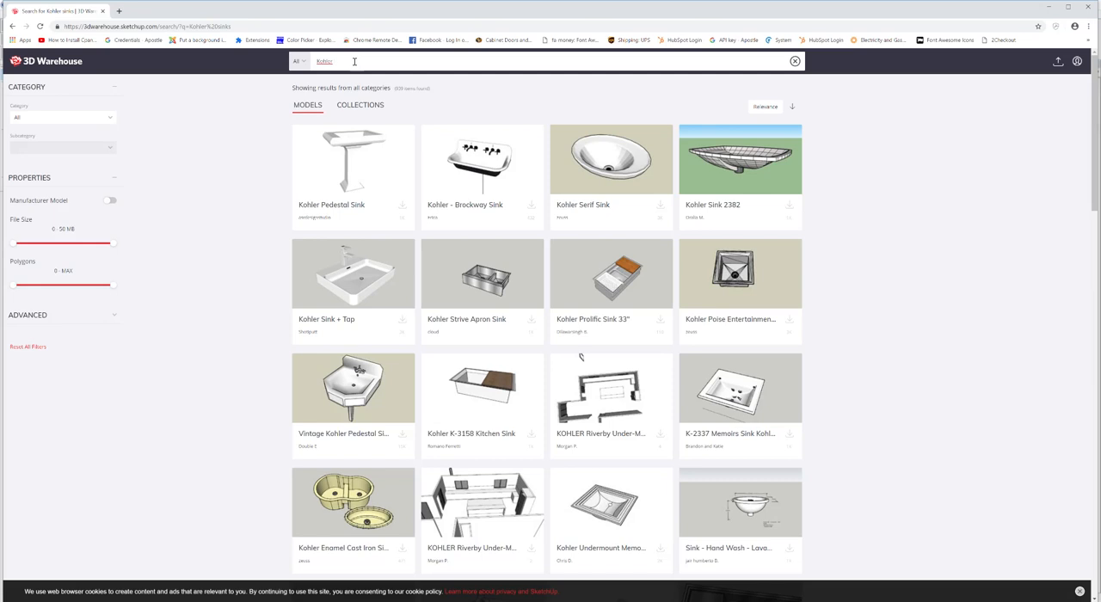
left_click(353, 61)
type("kitchen sin")
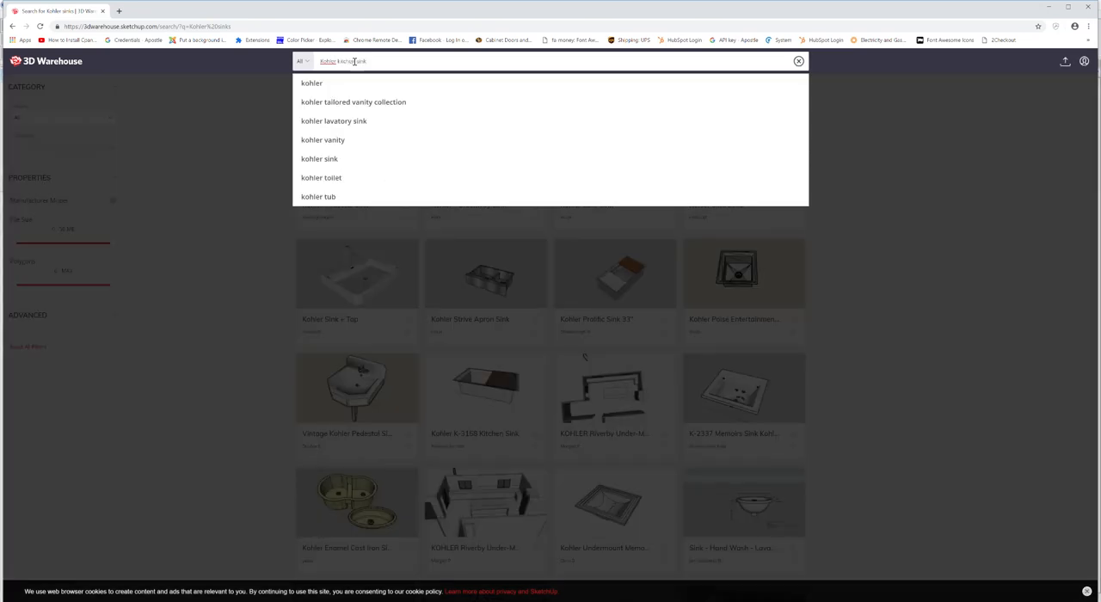
type("k")
key("Return")
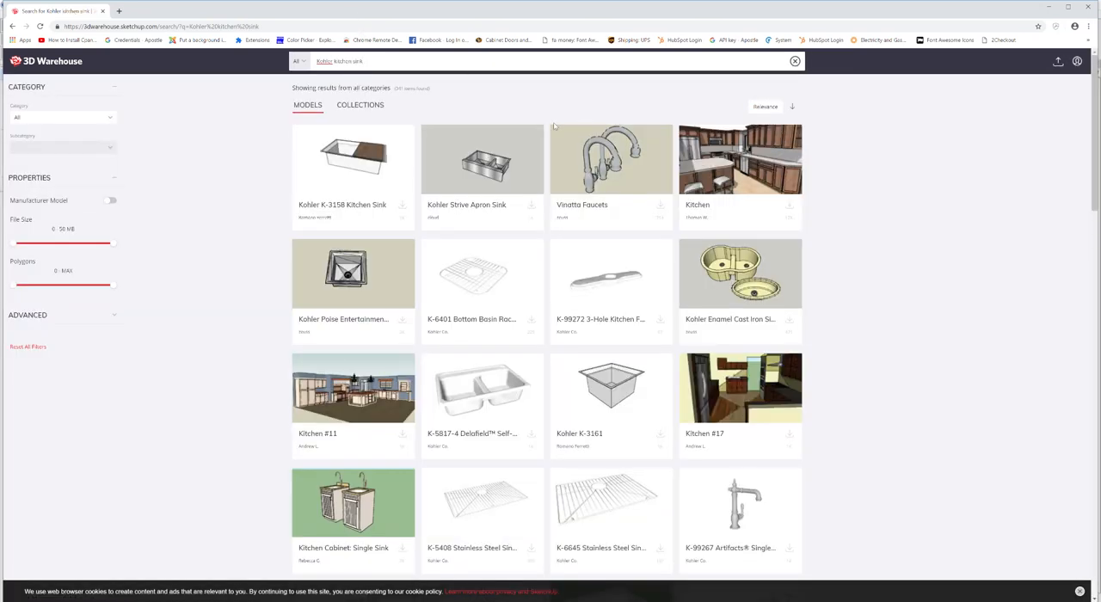
Step: Open the K-5817-4 Delafield self-rimming kitchen sink page and download it as a SketchUp 2019 Model
scroll(668, 272, "down", 3)
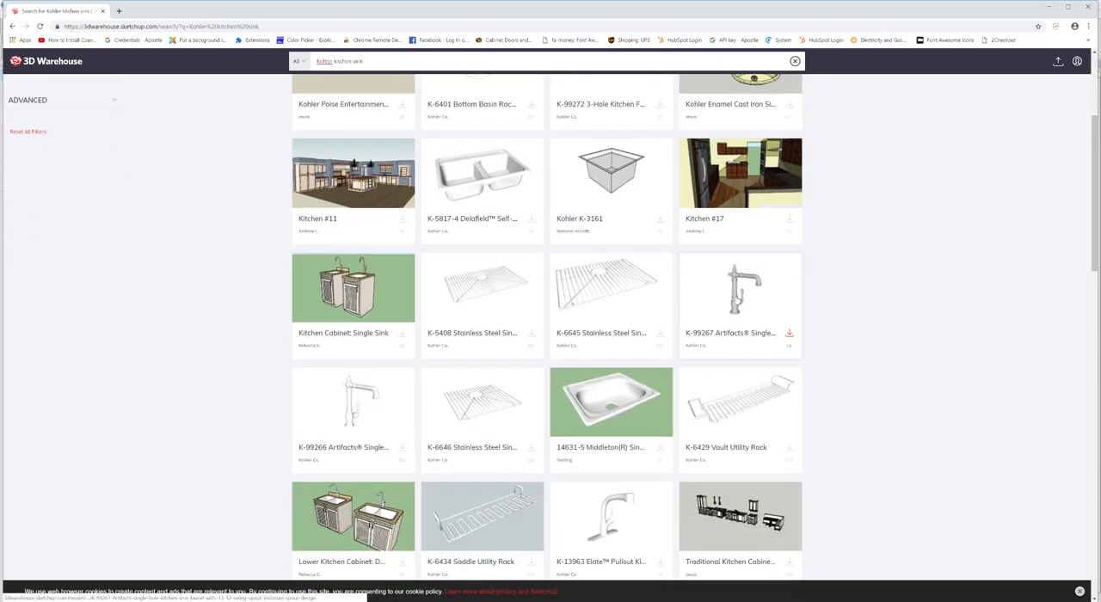
left_click(462, 186)
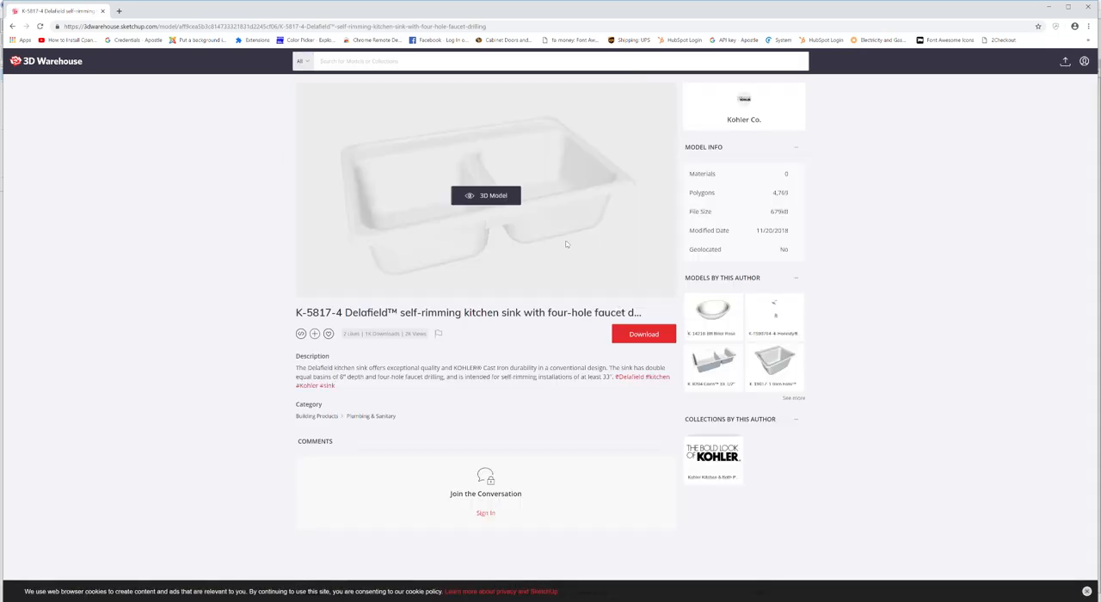
left_click(640, 335)
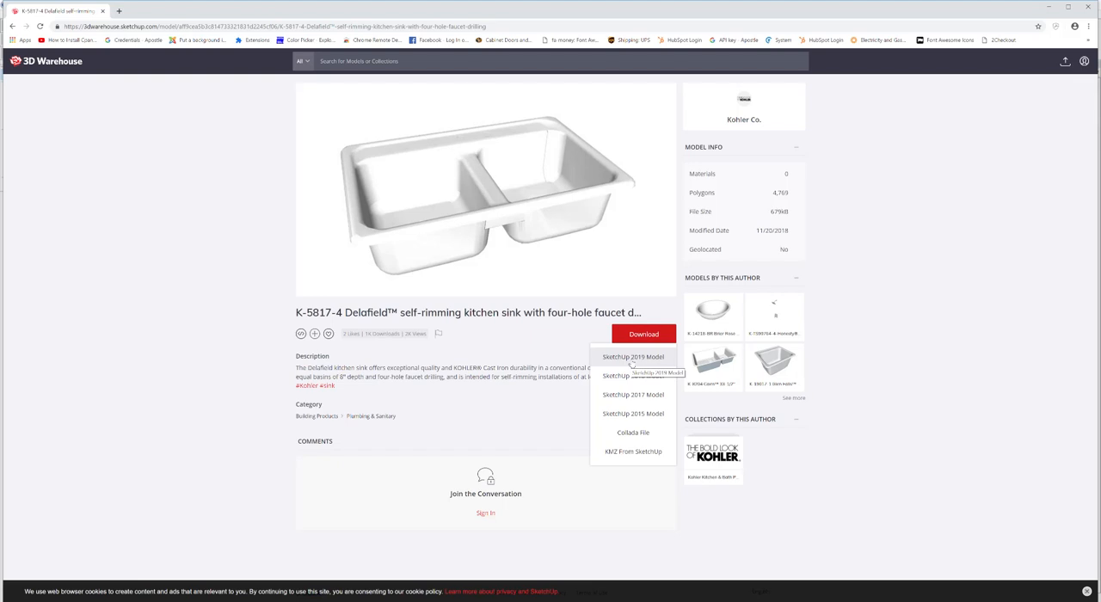
left_click(632, 361)
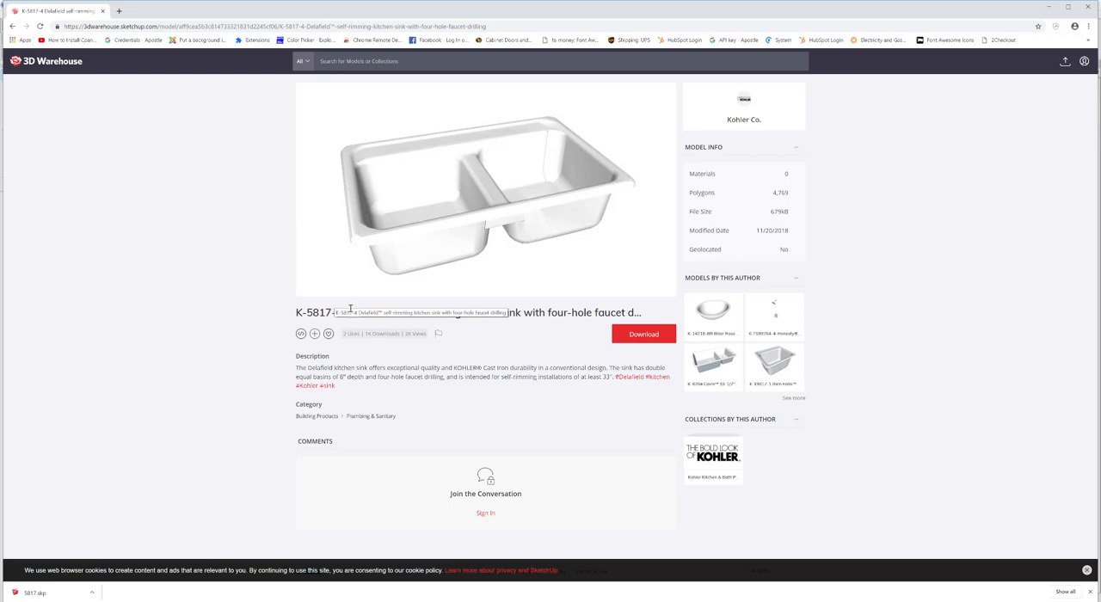
Step: Open the downloaded 5817.skp in SketchUp and bring its window to the front instead of the other sink model
left_click(93, 594)
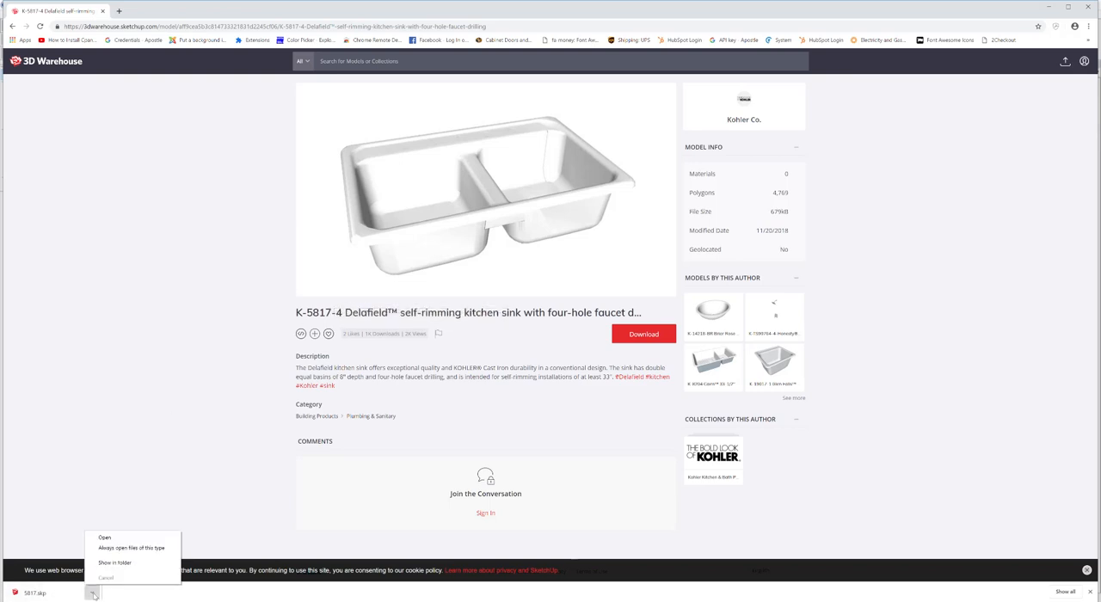
left_click(107, 534)
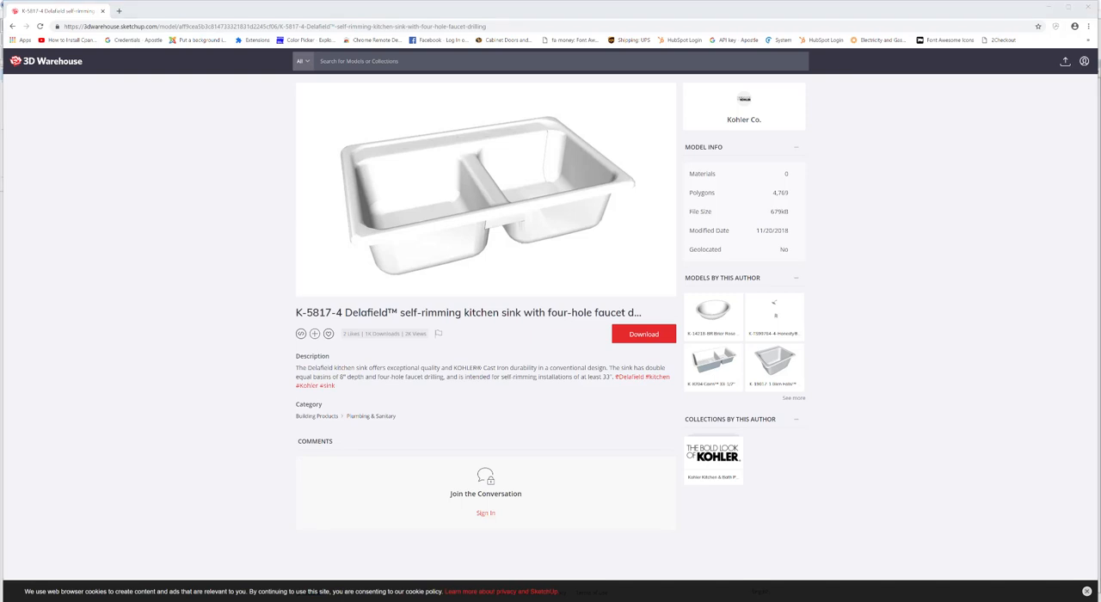
mouse_move(507, 591)
left_click(336, 568)
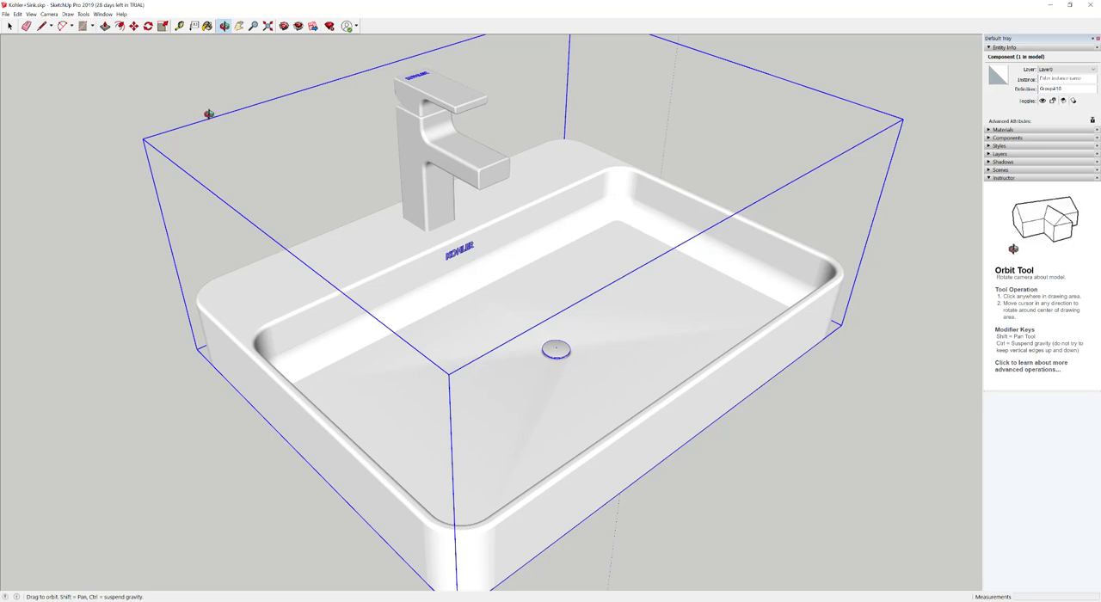
left_click(1050, 5)
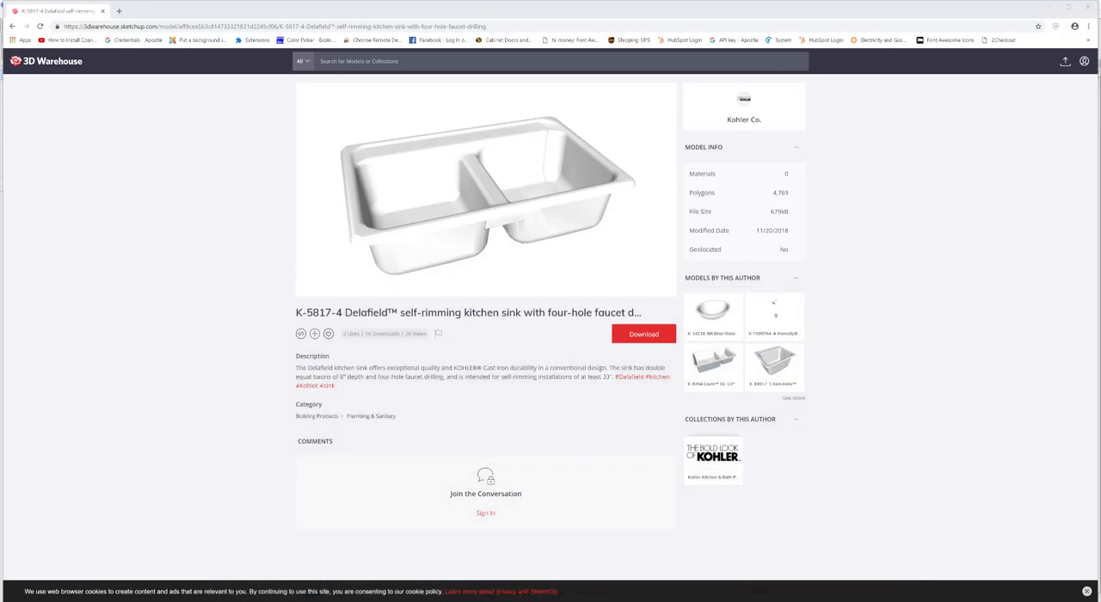
mouse_move(0, 133)
left_mouse_down()
mouse_move(241, 86)
mouse_move(283, 1)
left_mouse_up()
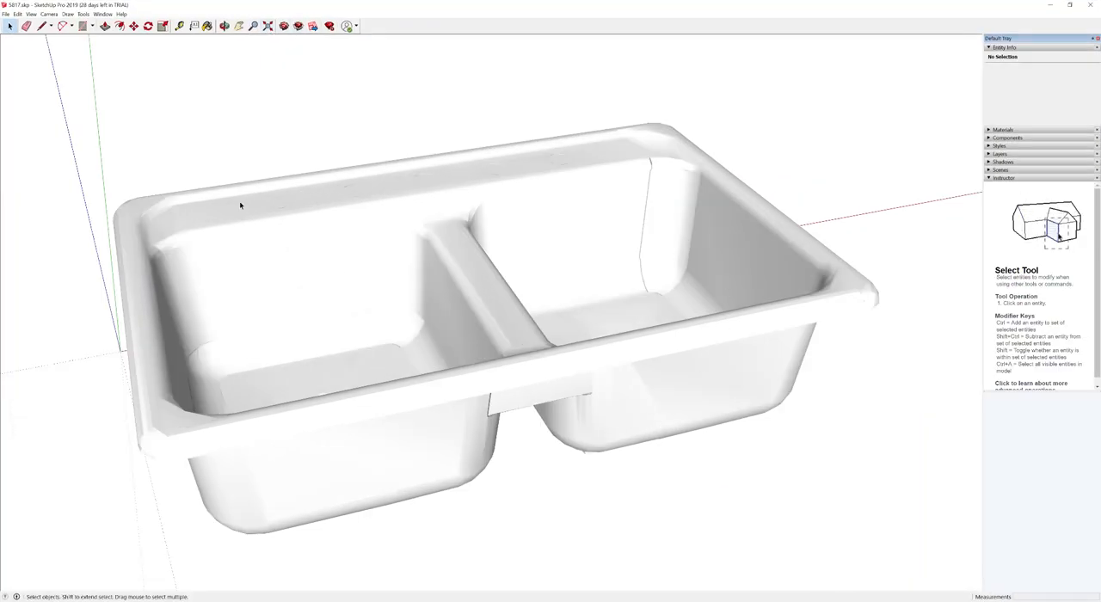
left_click(5, 14)
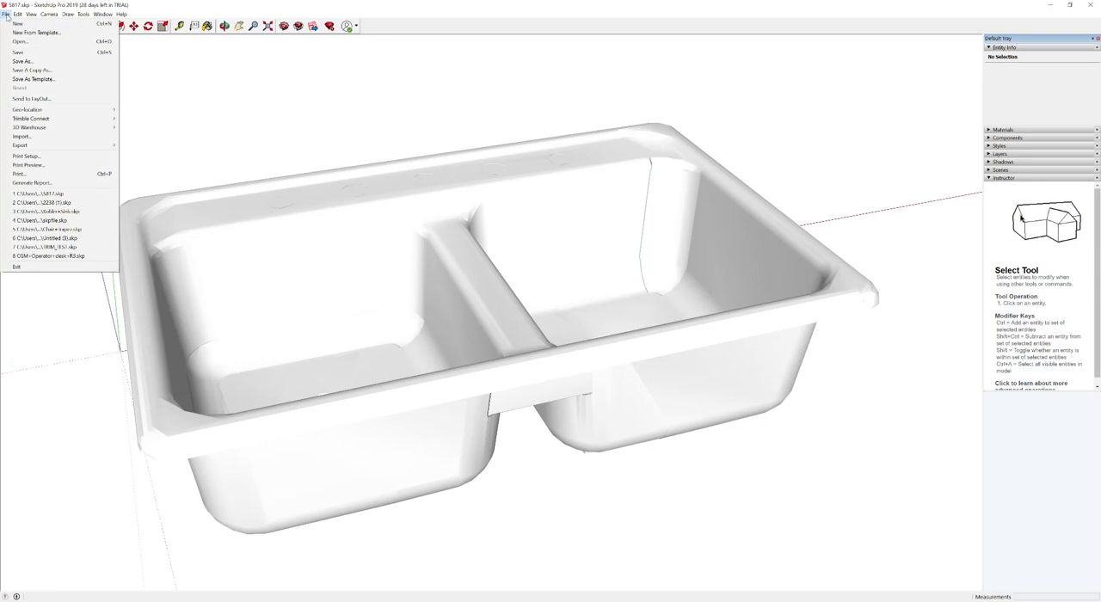
left_click(23, 136)
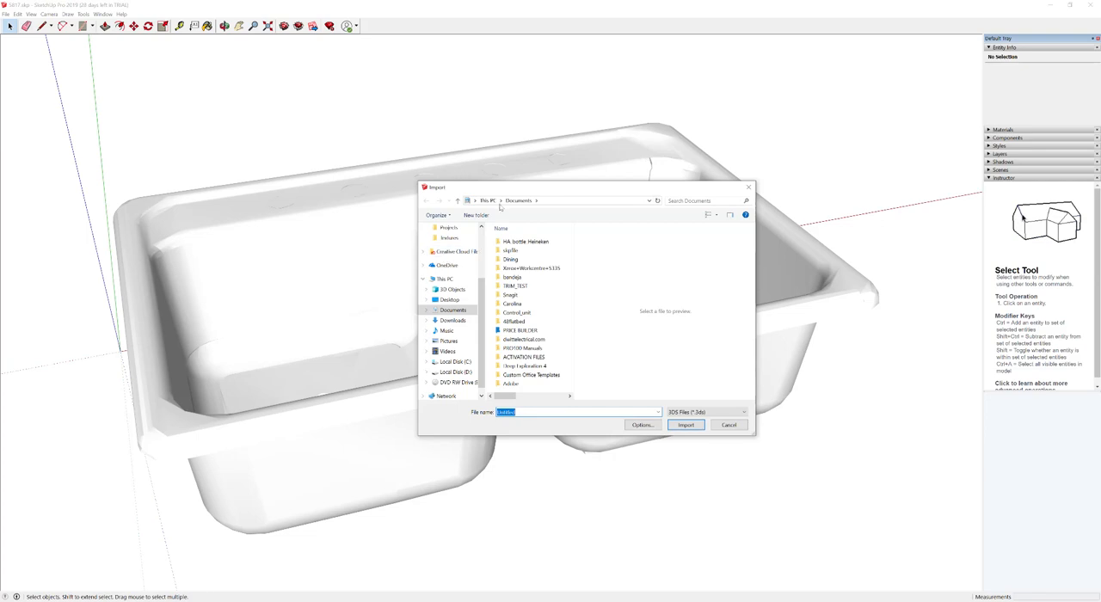
left_click(748, 187)
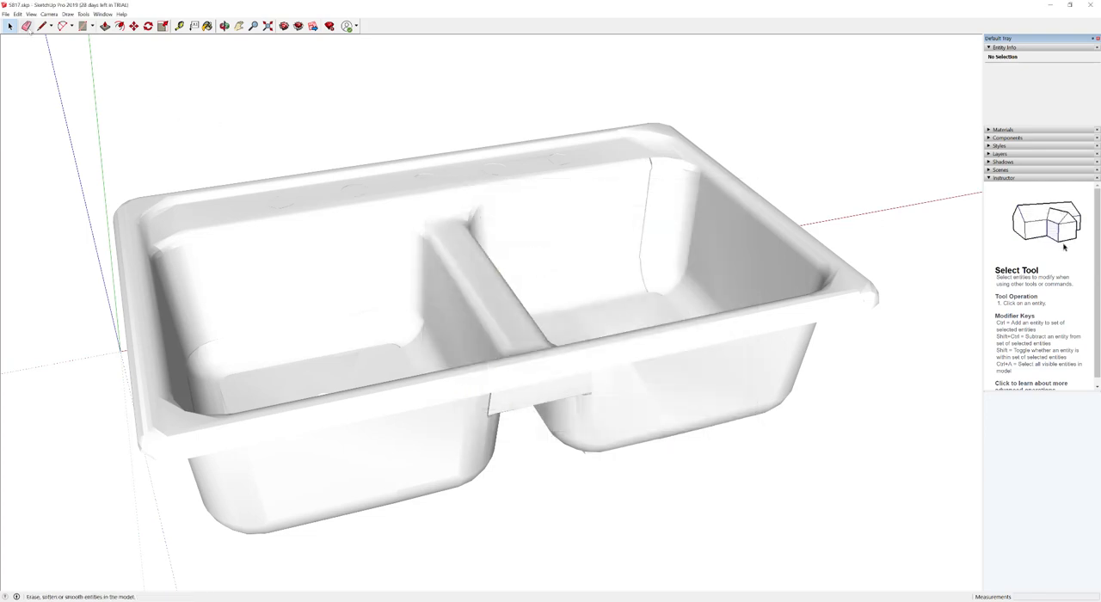
Step: Export the sink as an OBJ 3D model named 5817.obj to Documents and close the export results
left_click(5, 14)
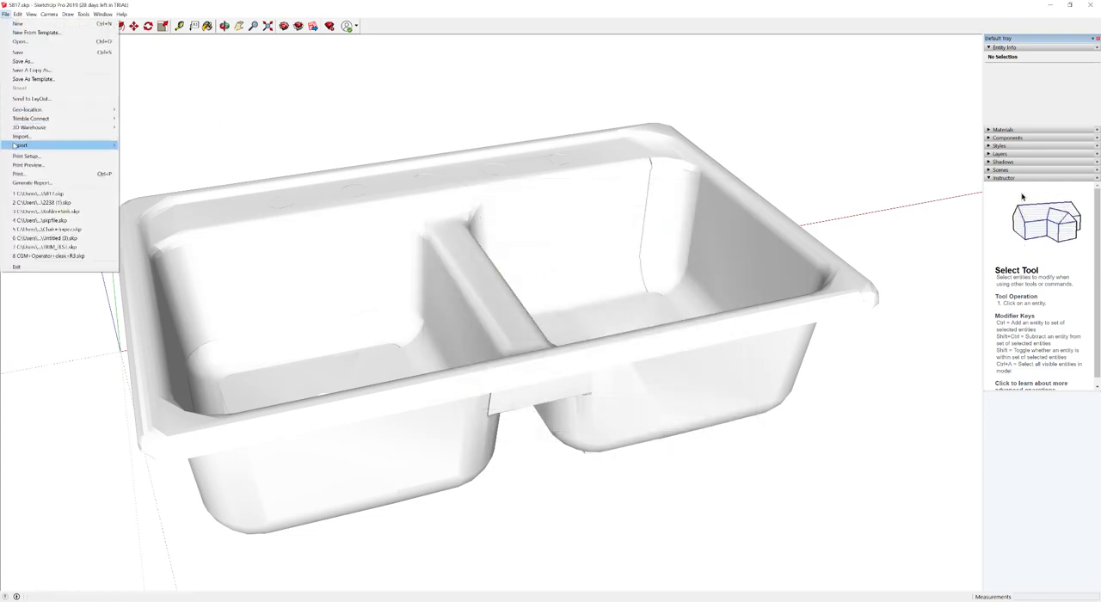
mouse_move(15, 144)
left_click(139, 146)
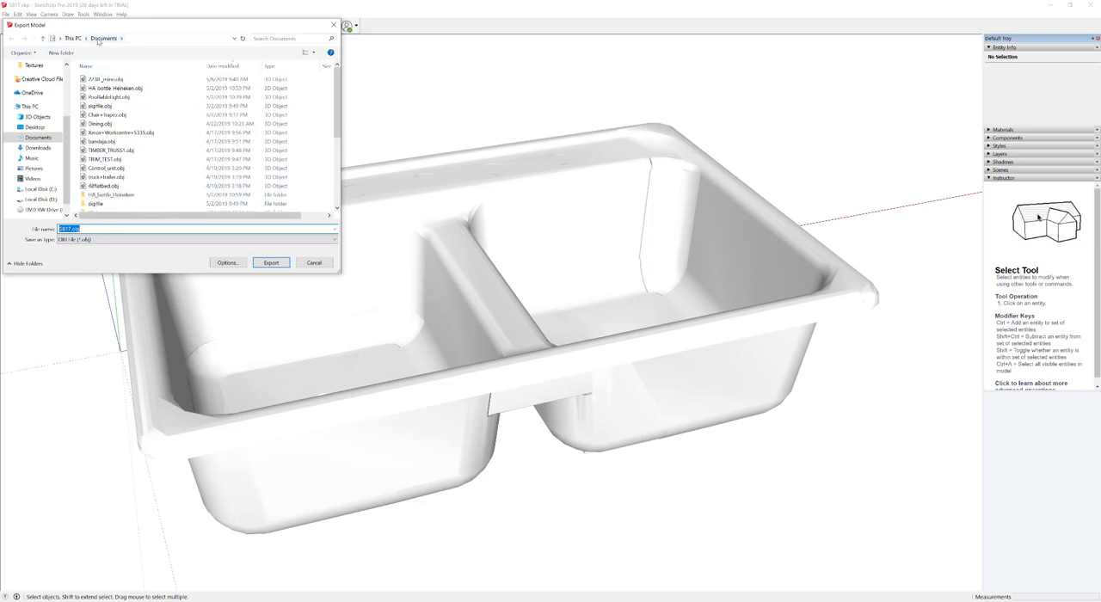
left_click(272, 264)
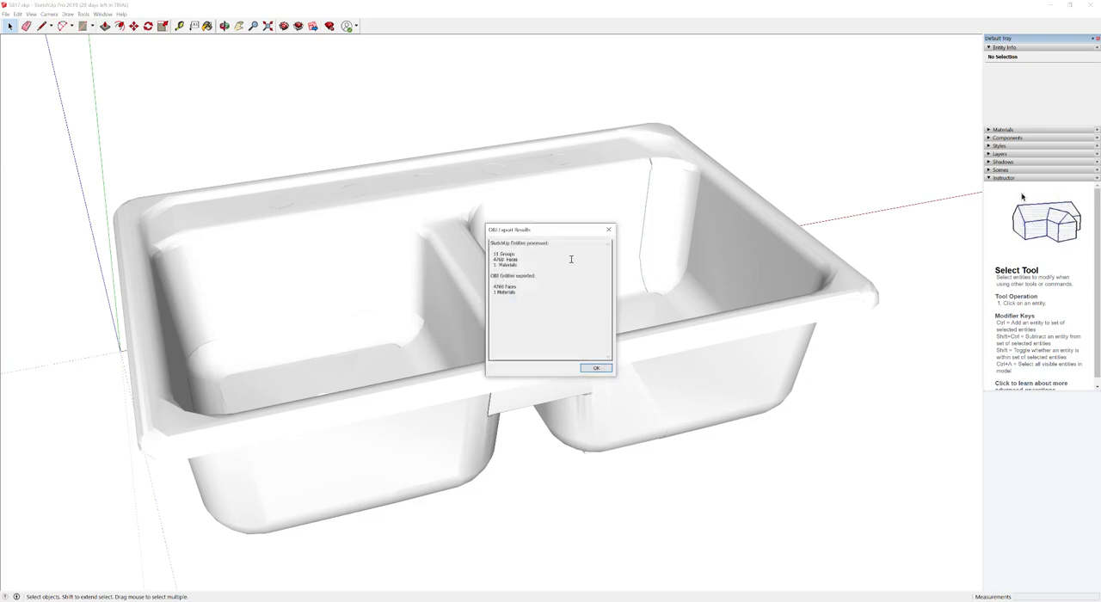
left_click(608, 230)
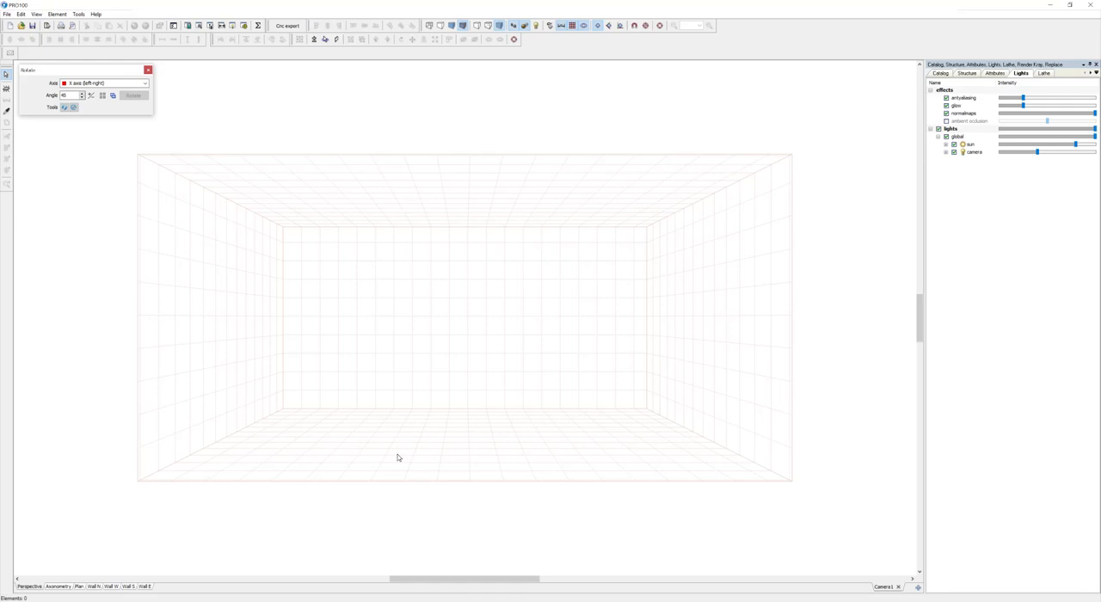
Step: Switch to PRO100 and import the 3D model 5817.obj from Documents
left_click(7, 14)
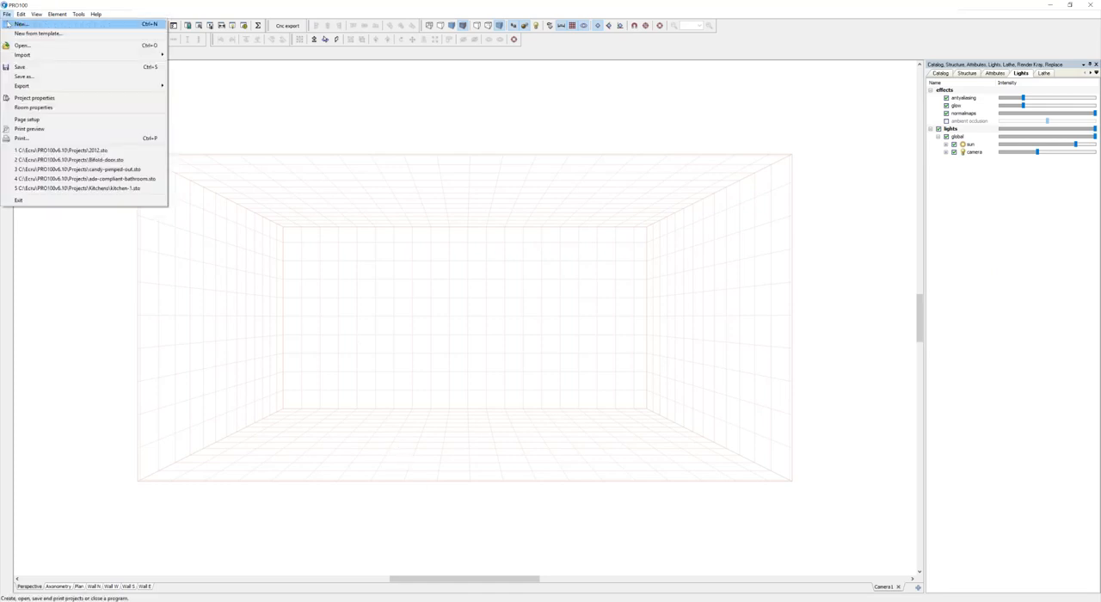
mouse_move(24, 57)
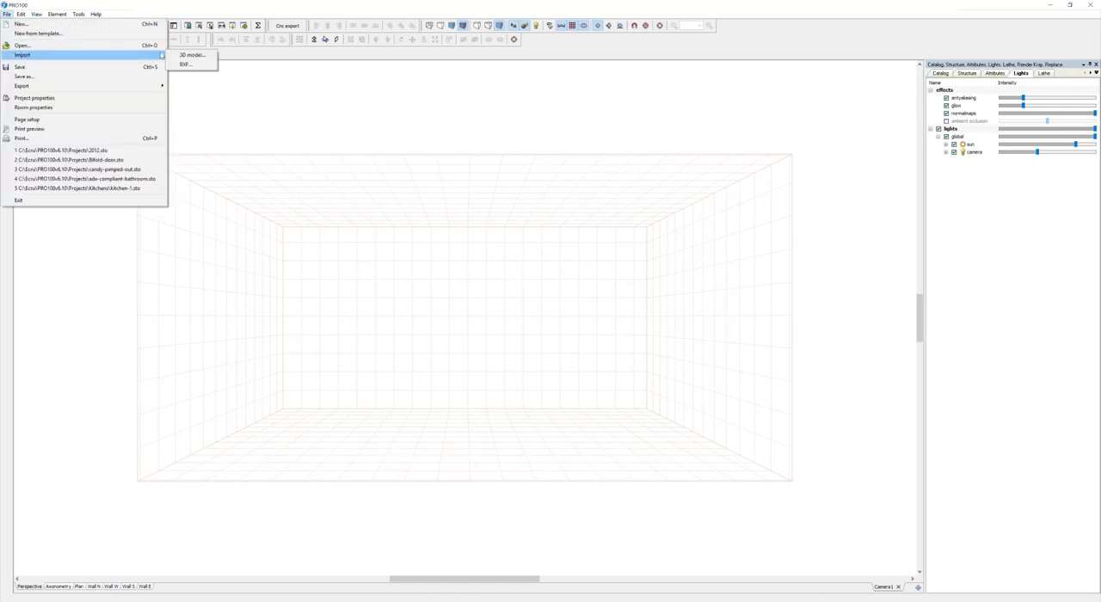
left_click(190, 55)
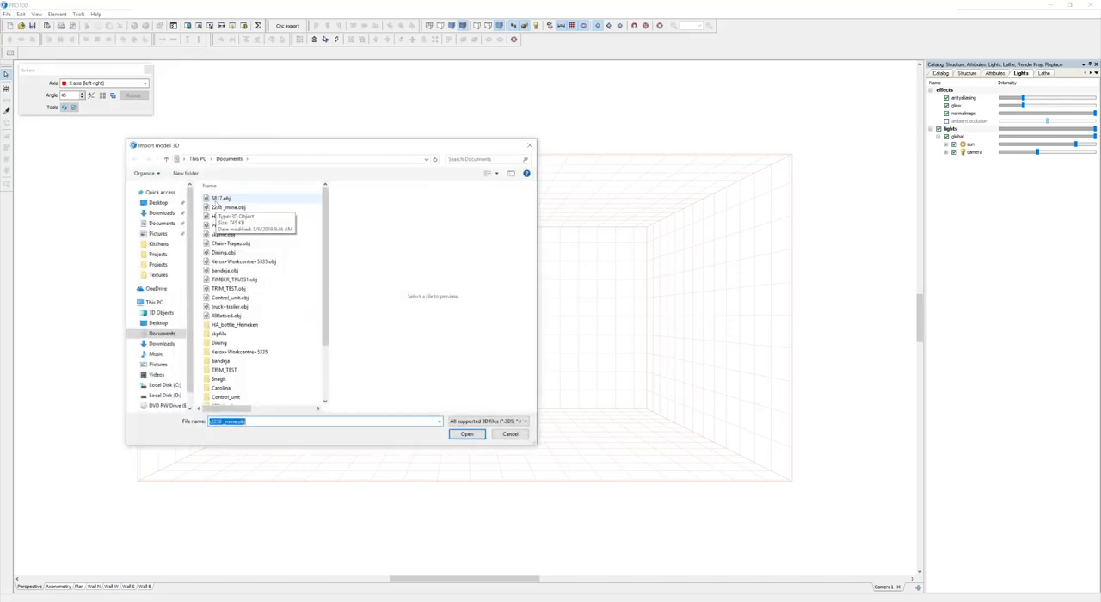
double_click(214, 197)
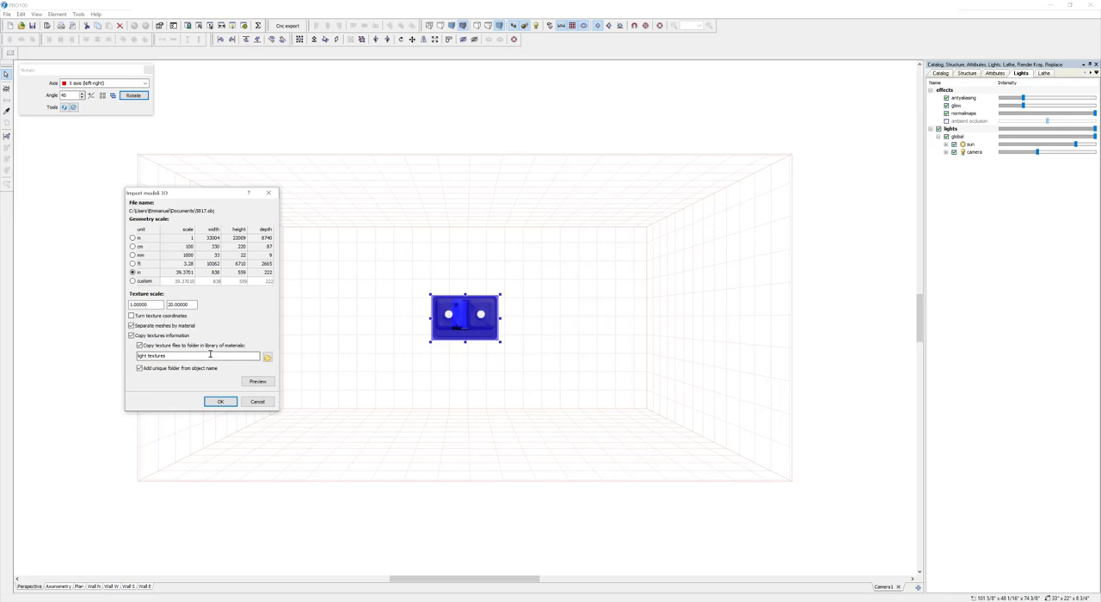
Step: Create a folder named _mysinks directly under Textures and set it as the destination for the imported texture files
left_click_drag(169, 357, 125, 355)
left_click(266, 358)
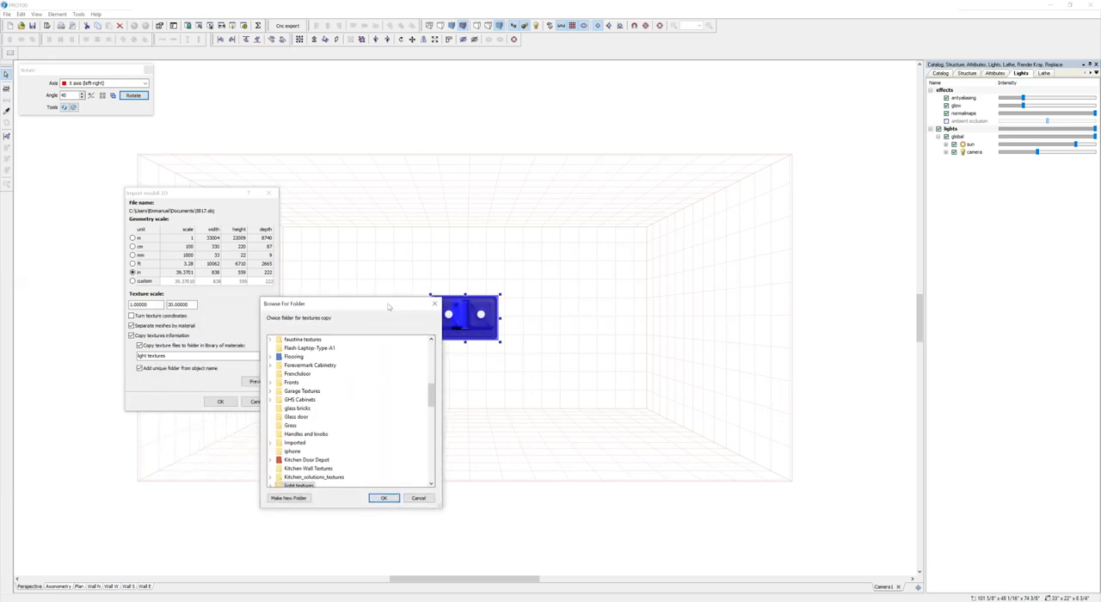
left_click_drag(437, 387, 437, 346)
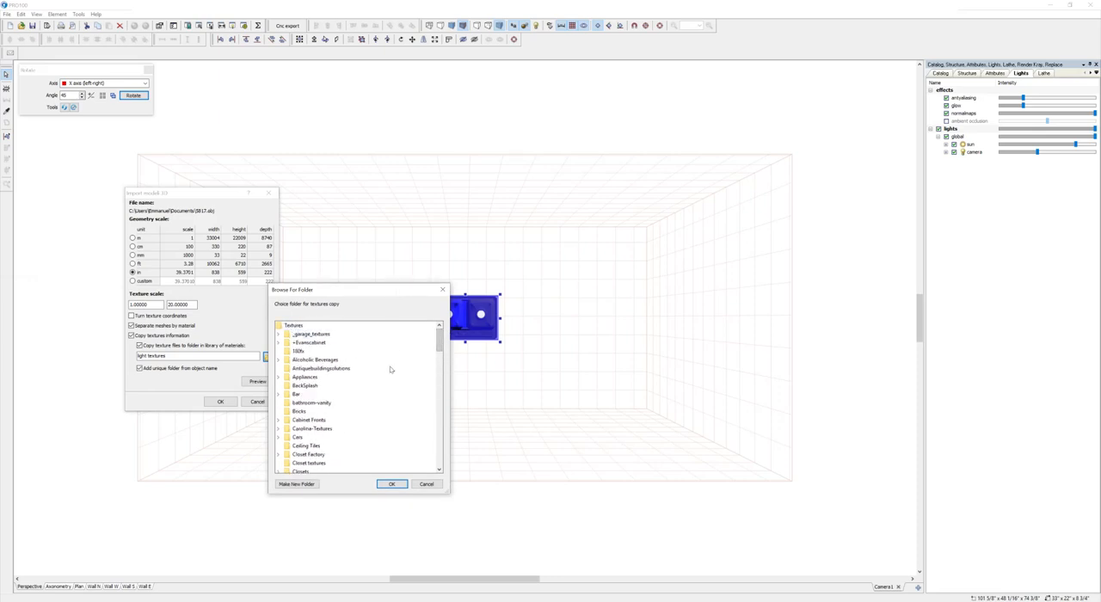
left_click(296, 483)
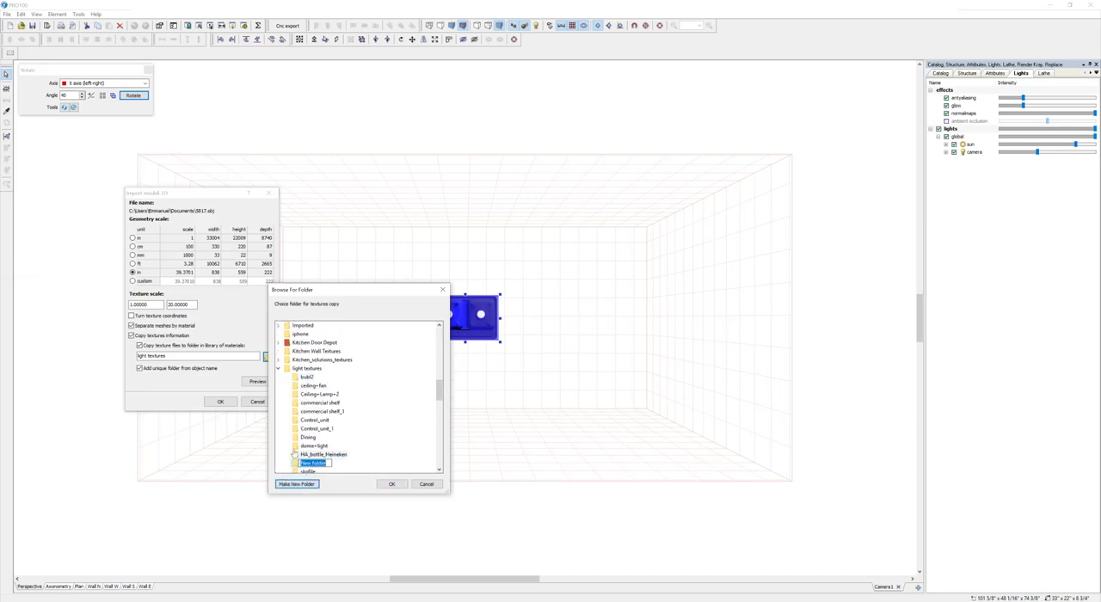
key("Return")
left_click(281, 370)
scroll(346, 365, "up", 10)
left_click(293, 325)
left_click(297, 484)
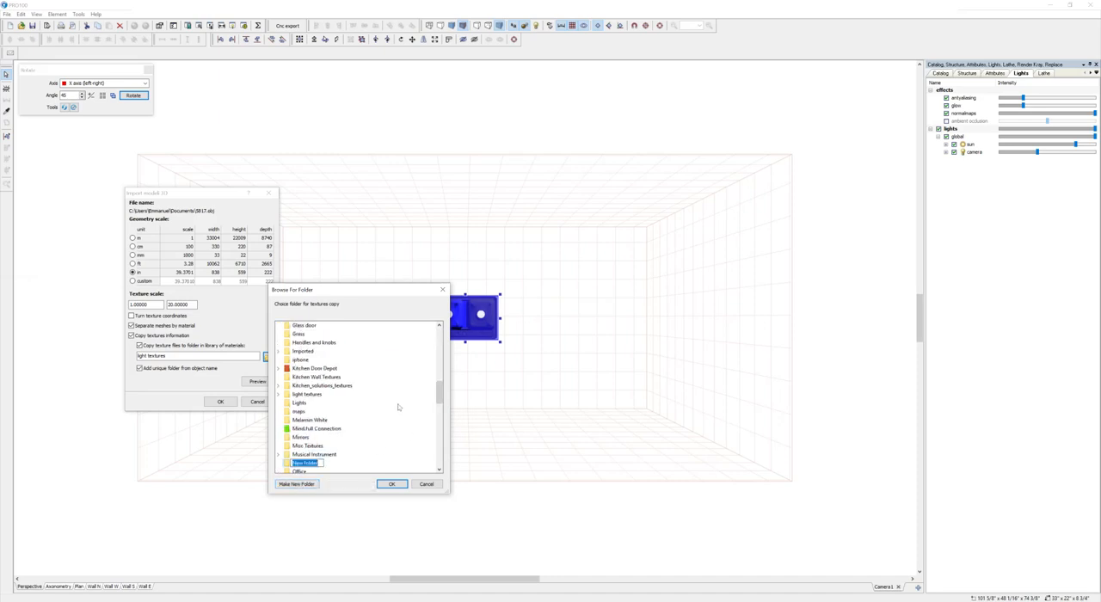
type("mysinks")
left_click(389, 484)
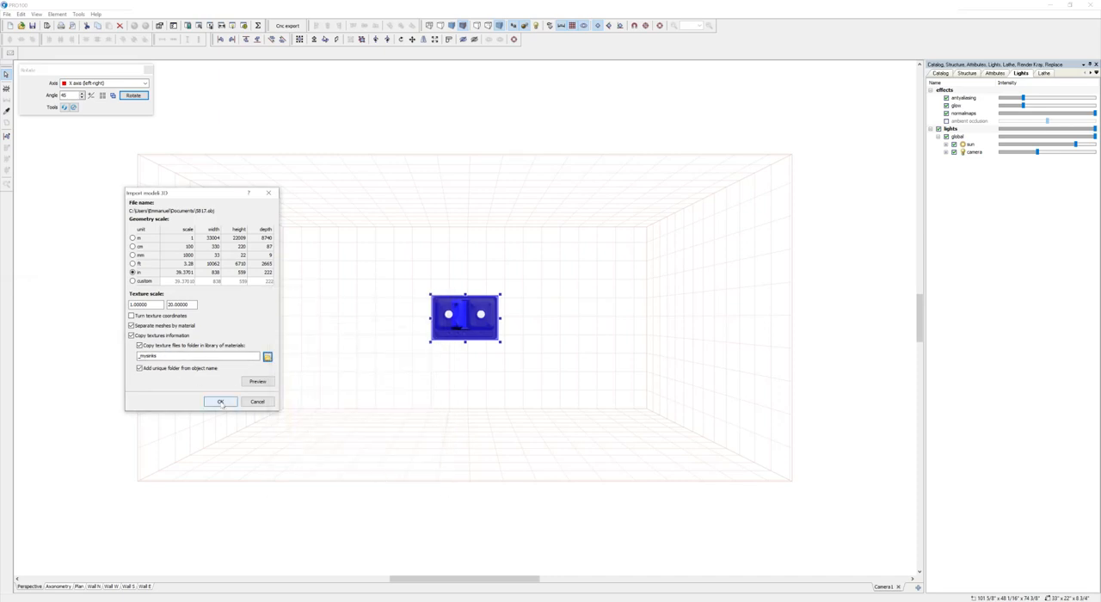
Step: Complete the import of 5817.obj at inch scale with its texture files copied to the _mysinks folder
left_click(220, 402)
scroll(430, 443, "up", 3)
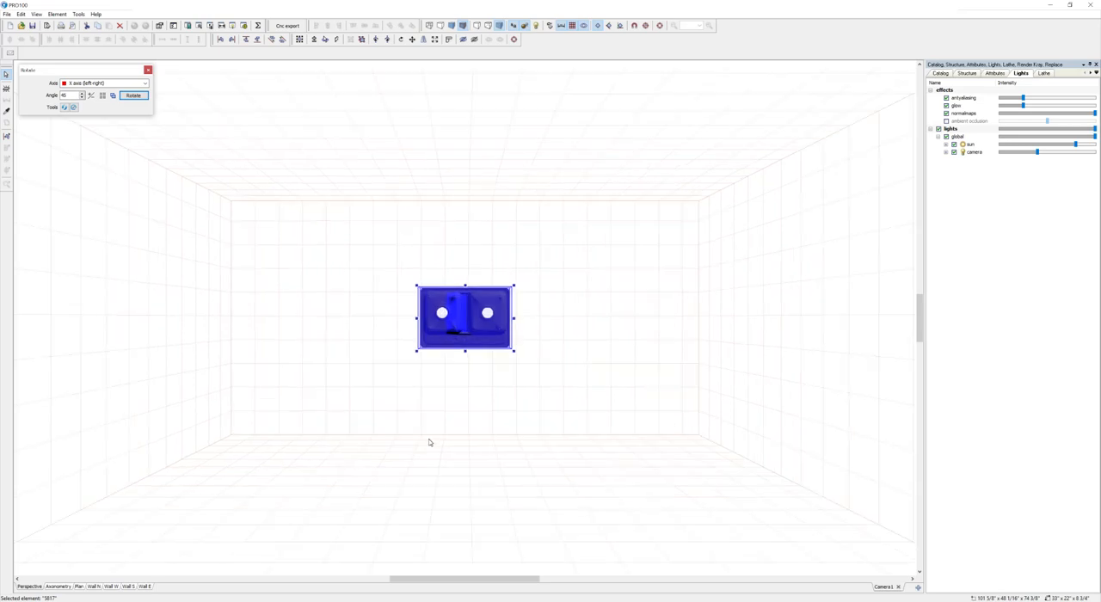
middle_click_drag(430, 436, 451, 459)
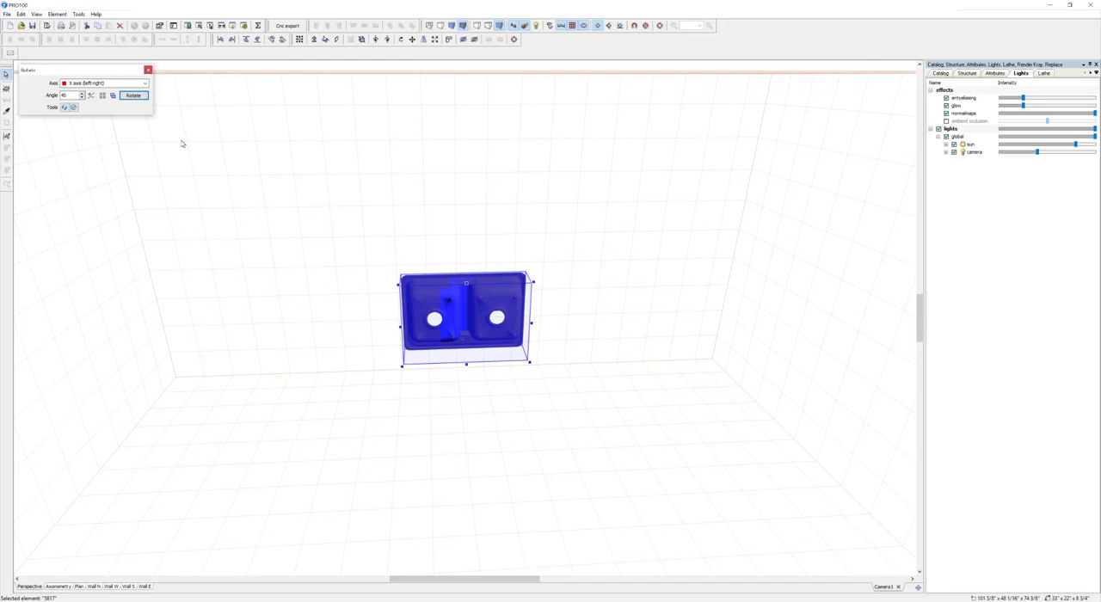
Step: Rotate the sink about the X axis in 90° increments so it lies flat with its bowls opening upward
left_click_drag(75, 96, 25, 102)
left_click(131, 96)
left_click(131, 95)
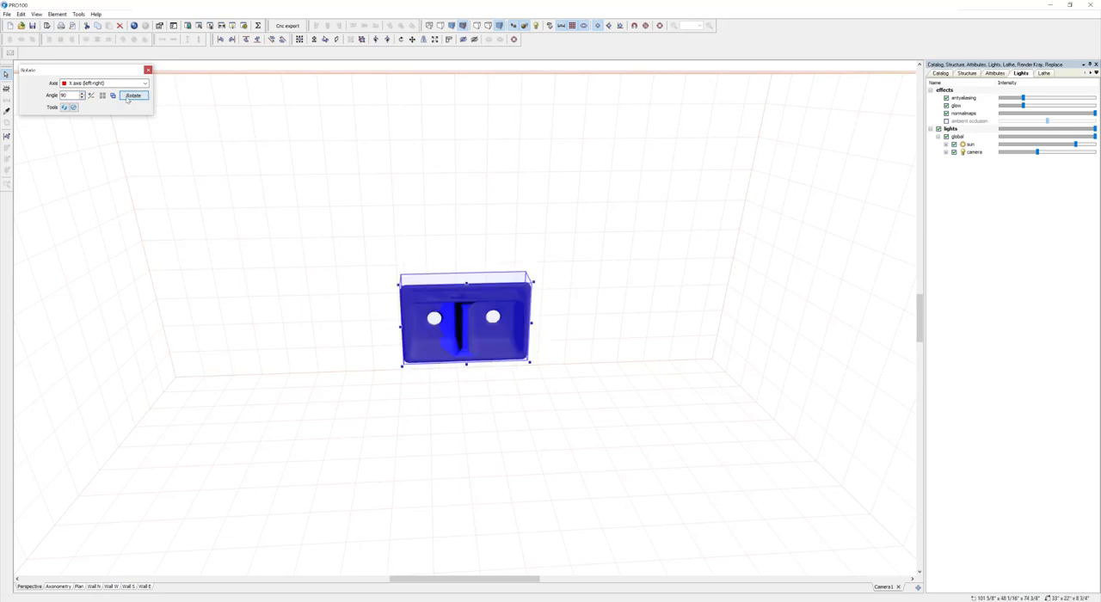
left_click(127, 99)
Step: Move the sink against the back and left walls and down onto the floor, at position 0, 0, 0
left_click_drag(687, 255, 263, 172)
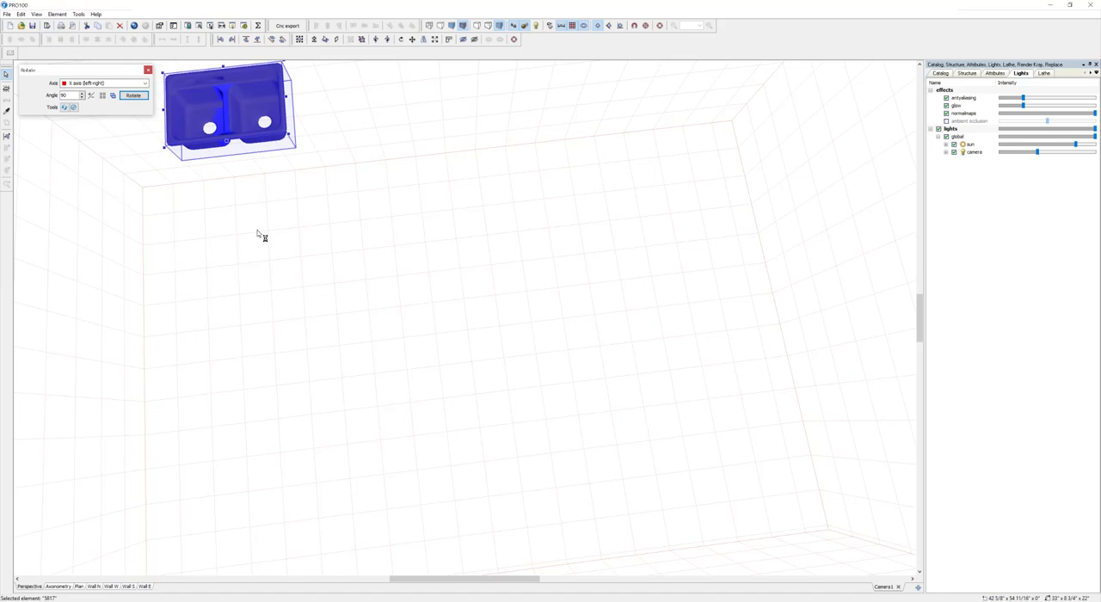
left_click(78, 585)
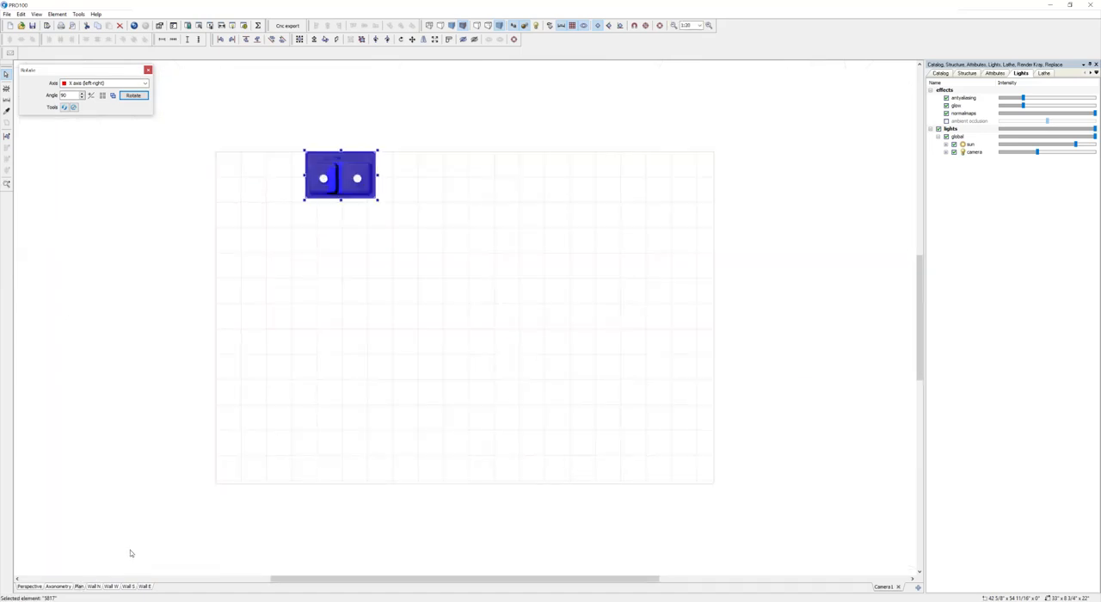
left_click_drag(379, 201, 290, 200)
left_click(29, 585)
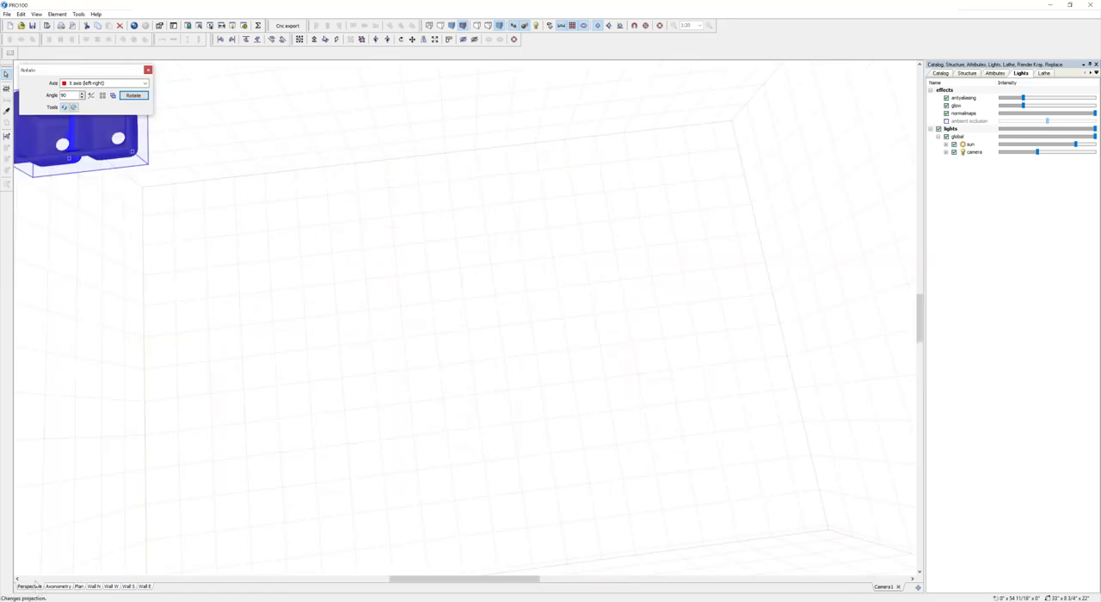
left_click(660, 27)
middle_click_drag(515, 313, 551, 260)
left_click_drag(478, 318, 369, 568)
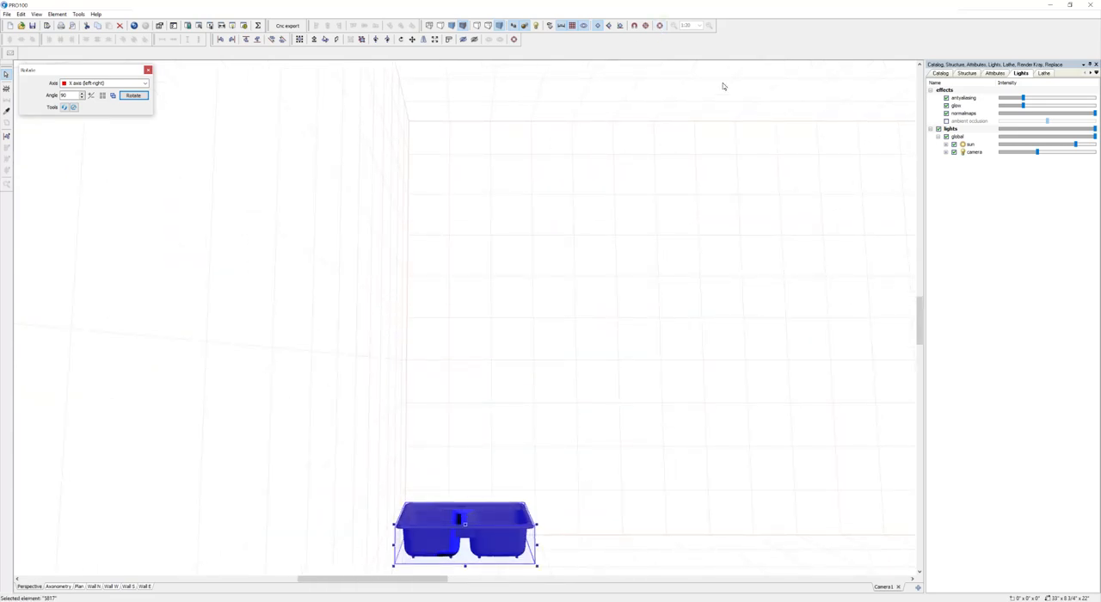
left_click(660, 27)
middle_click_drag(614, 146, 691, 327)
scroll(641, 336, "up", 3)
left_click(686, 345)
left_click(541, 312)
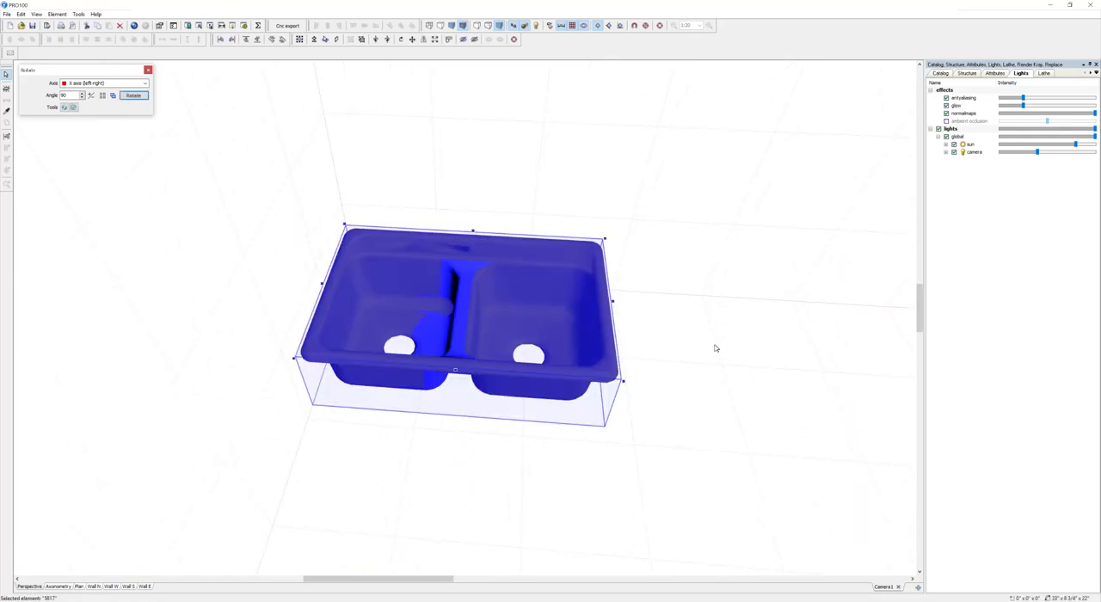
Step: Open the Colors folder of the Textures catalog
left_click(942, 73)
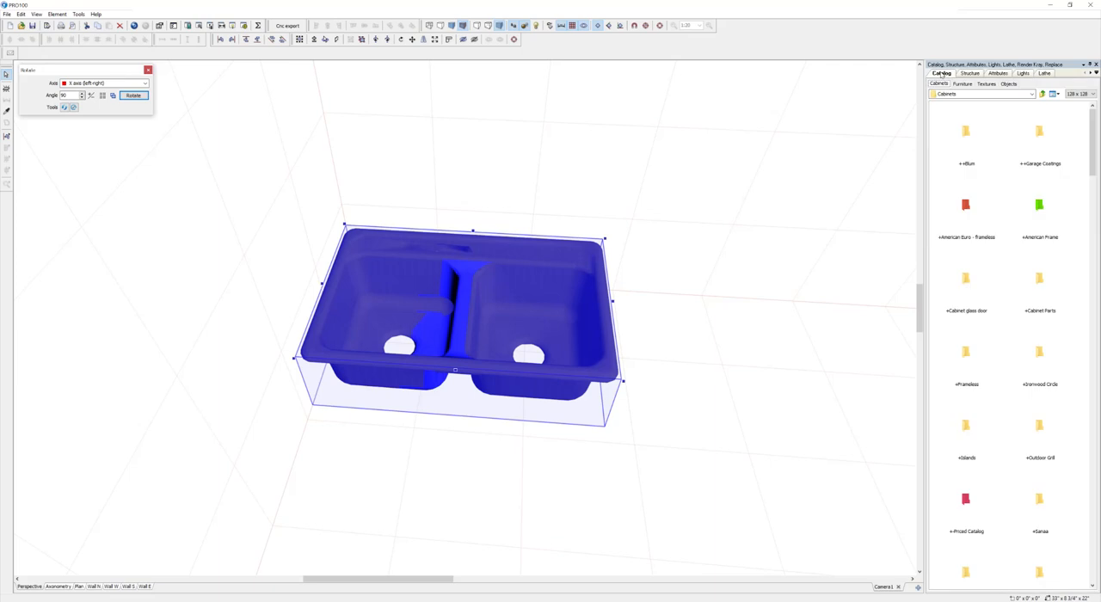
left_click(986, 84)
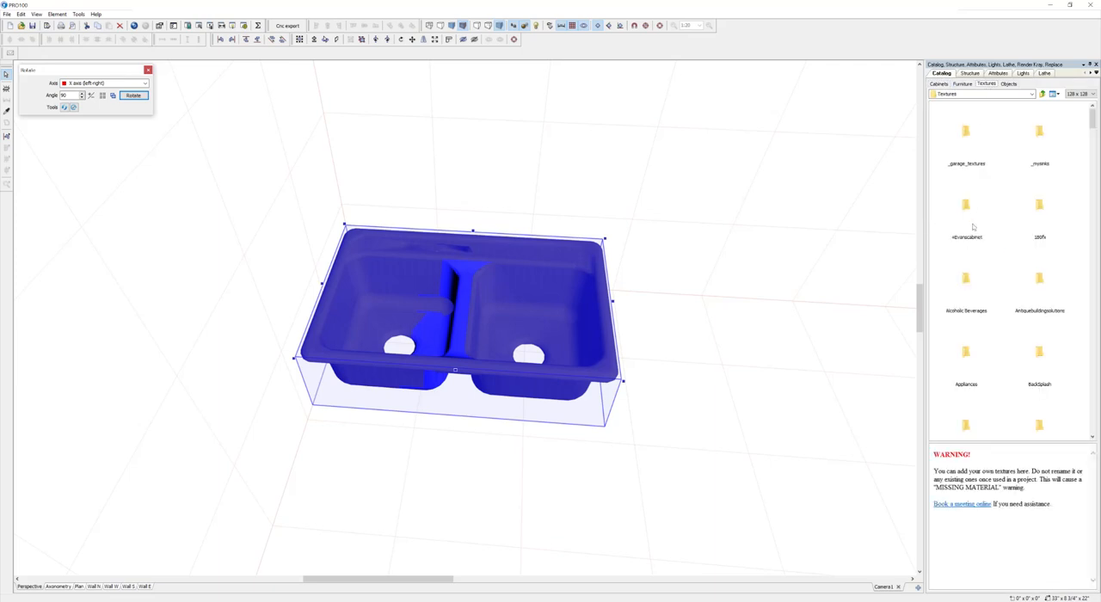
key("c")
key("c")
key("c")
key("c")
key("c")
key("c")
key("c")
key("c")
key("c")
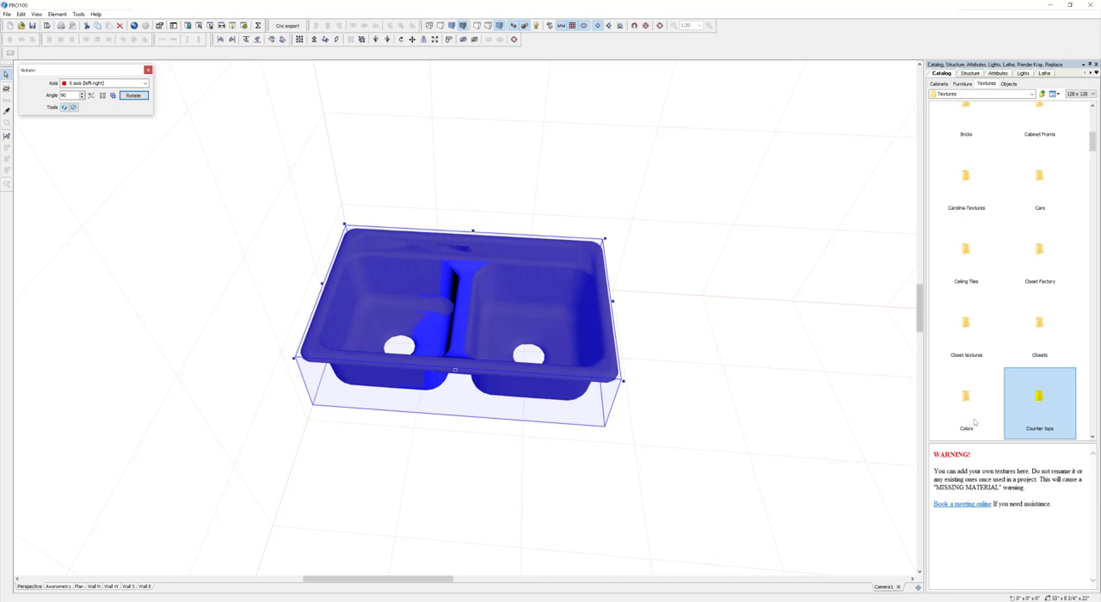
double_click(966, 404)
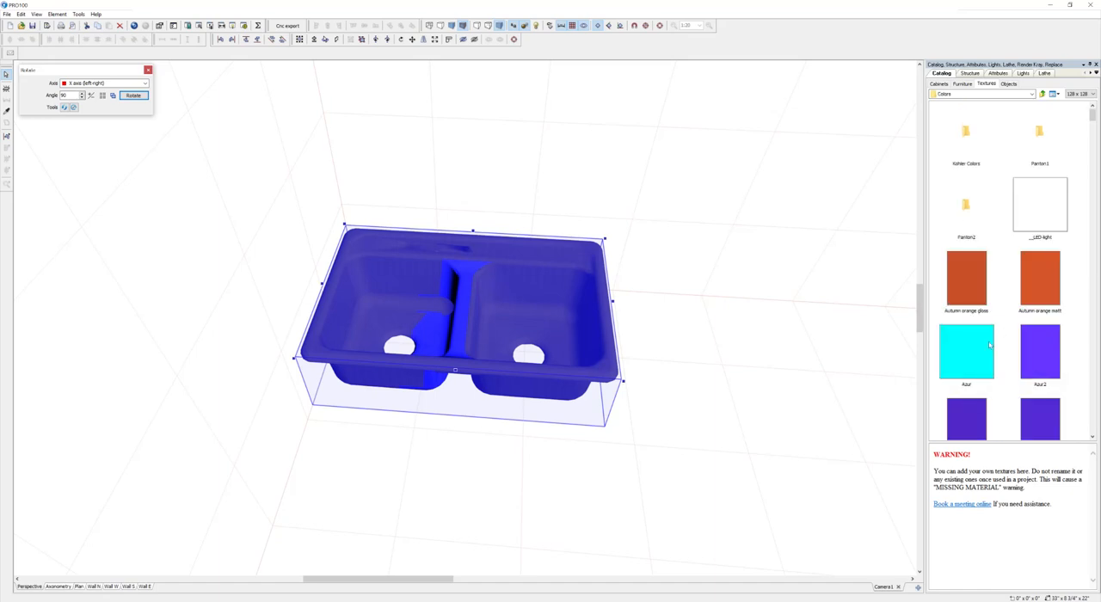
Step: Find the gray3 glossy color and apply it to the whole sink
left_click(989, 345)
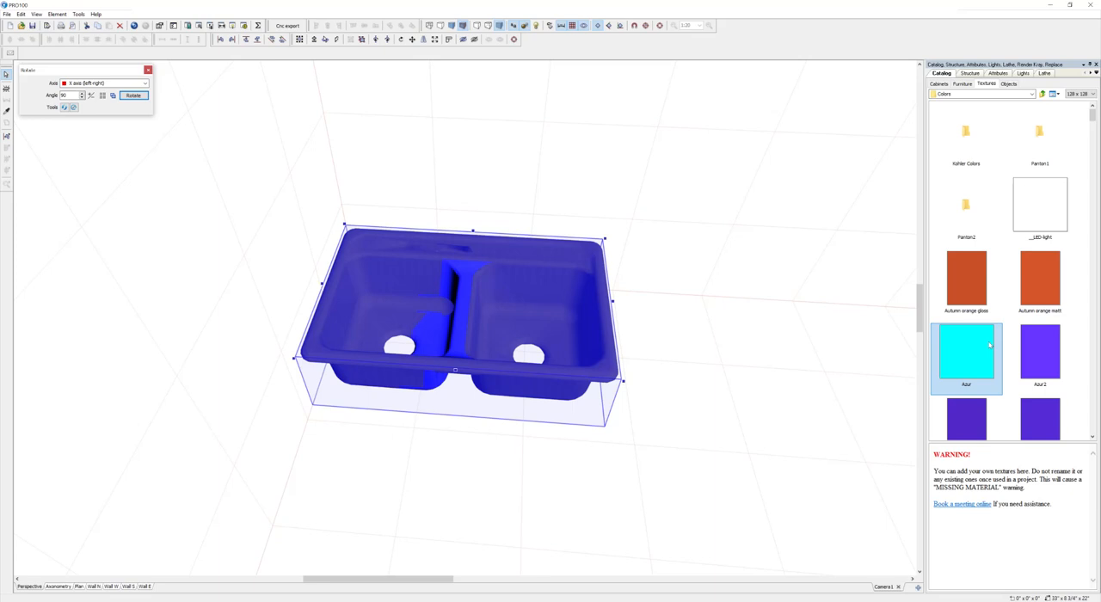
key("g")
key("g")
key("g")
key("g")
key("g")
key("g")
key("g")
key("g")
key("g")
key("g")
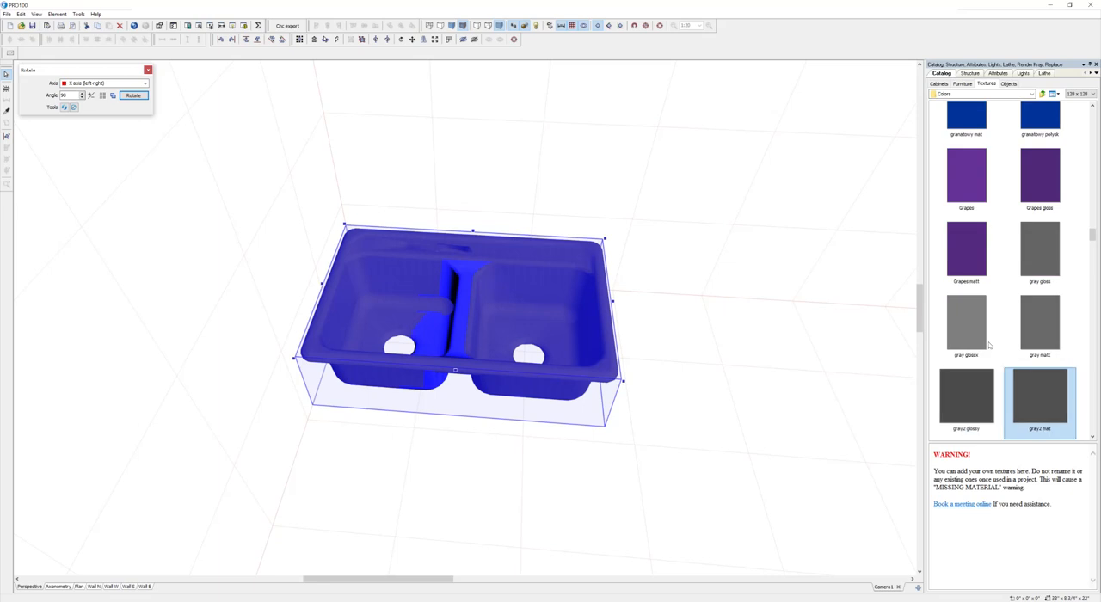
key("g")
key("g")
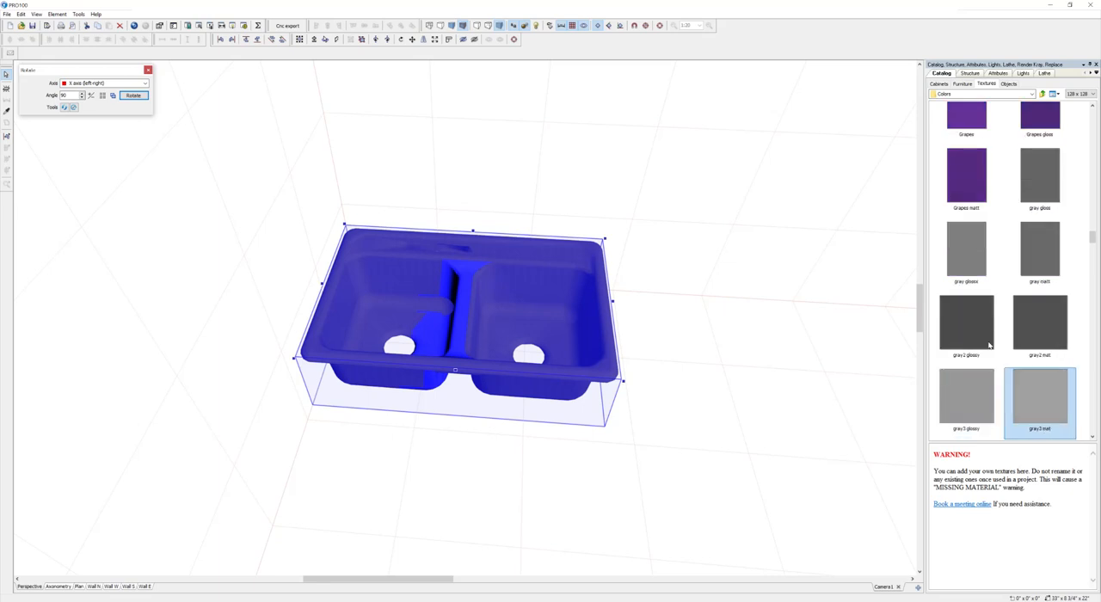
left_click(974, 379)
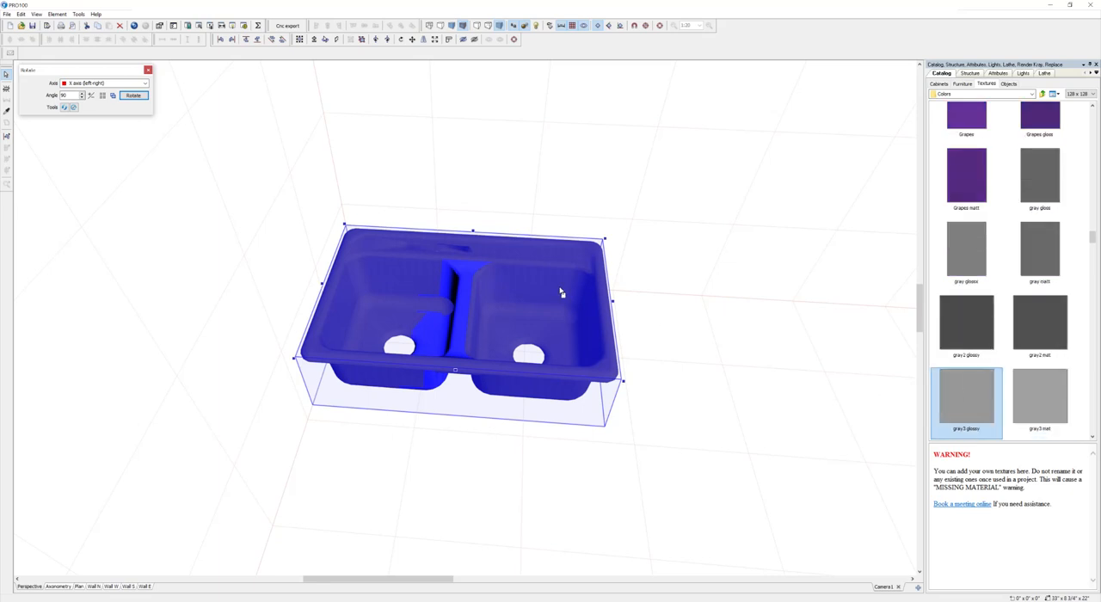
left_click_drag(561, 289, 564, 290)
left_click_drag(722, 305, 696, 328)
mouse_move(737, 297)
left_mouse_down()
mouse_move(784, 261)
mouse_move(774, 241)
mouse_move(727, 283)
mouse_move(737, 287)
mouse_move(730, 312)
left_mouse_up()
scroll(737, 284, "down", 5)
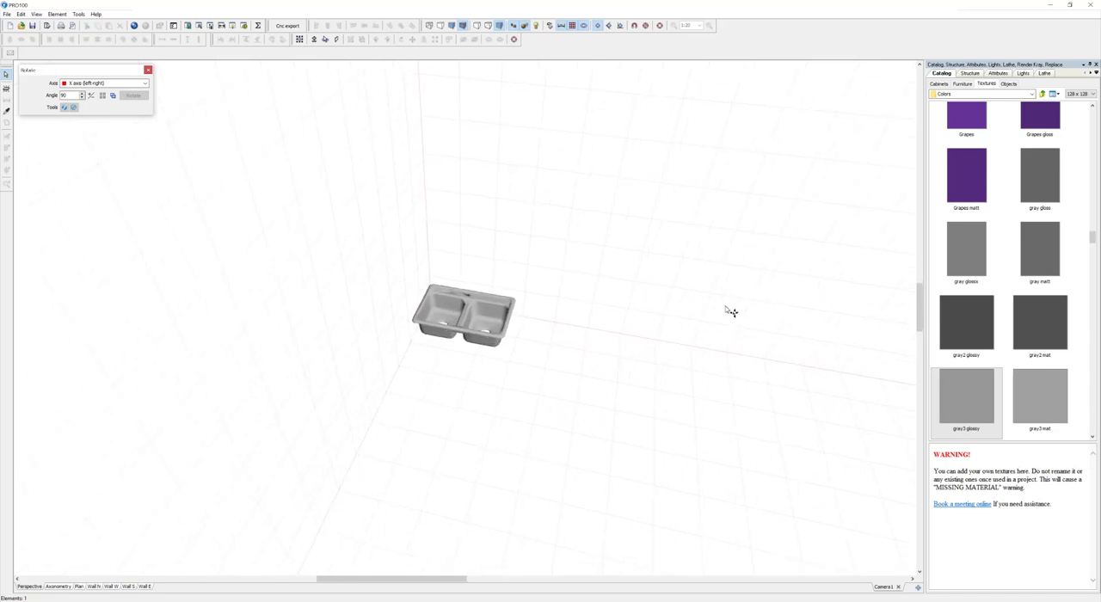
Step: Select the sink, expand its 5817 group in the project structure and check the group's general properties
left_click(473, 315)
right_click(472, 313)
left_click(564, 294)
left_click(479, 310)
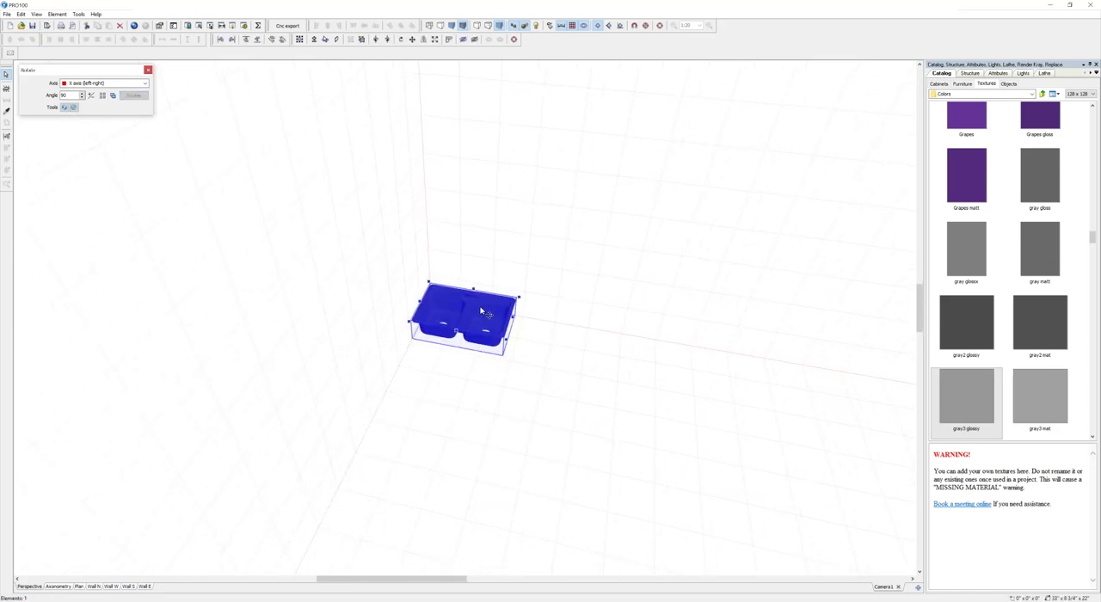
left_click(973, 75)
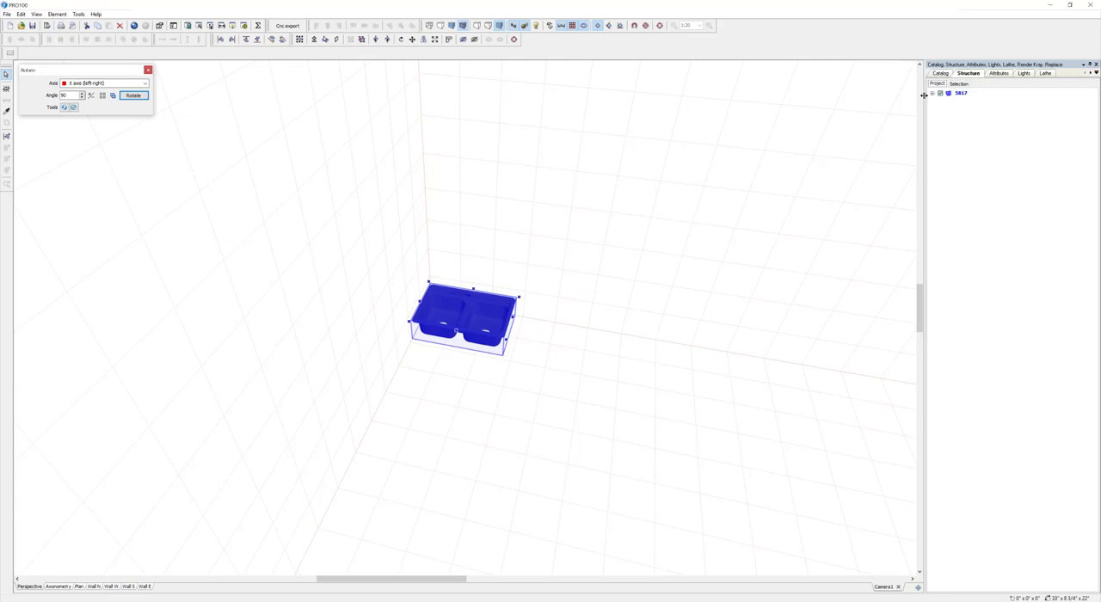
left_click(932, 93)
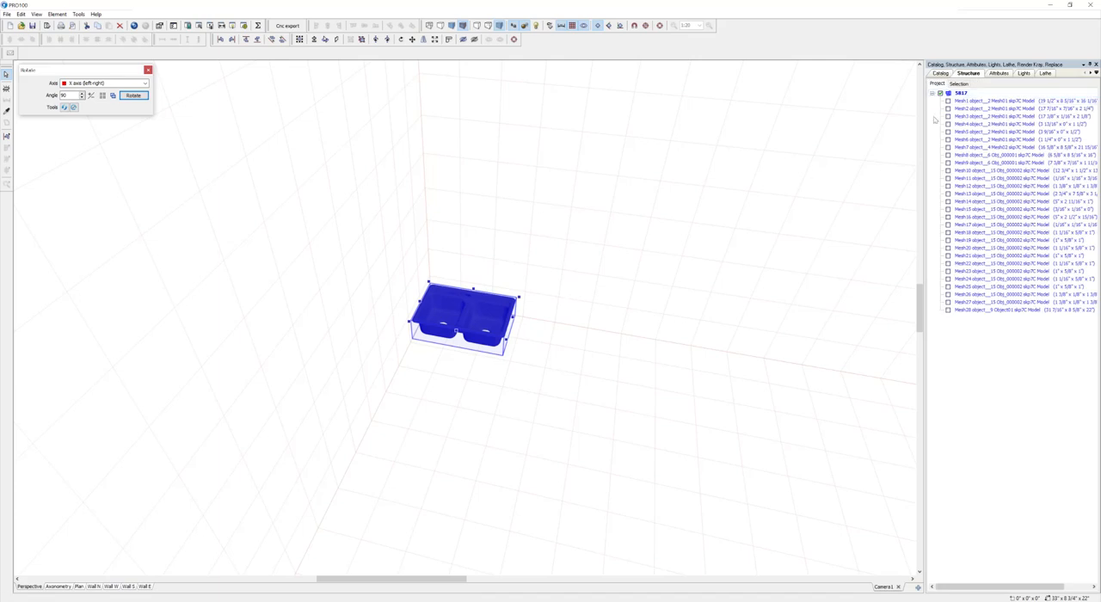
double_click(486, 323)
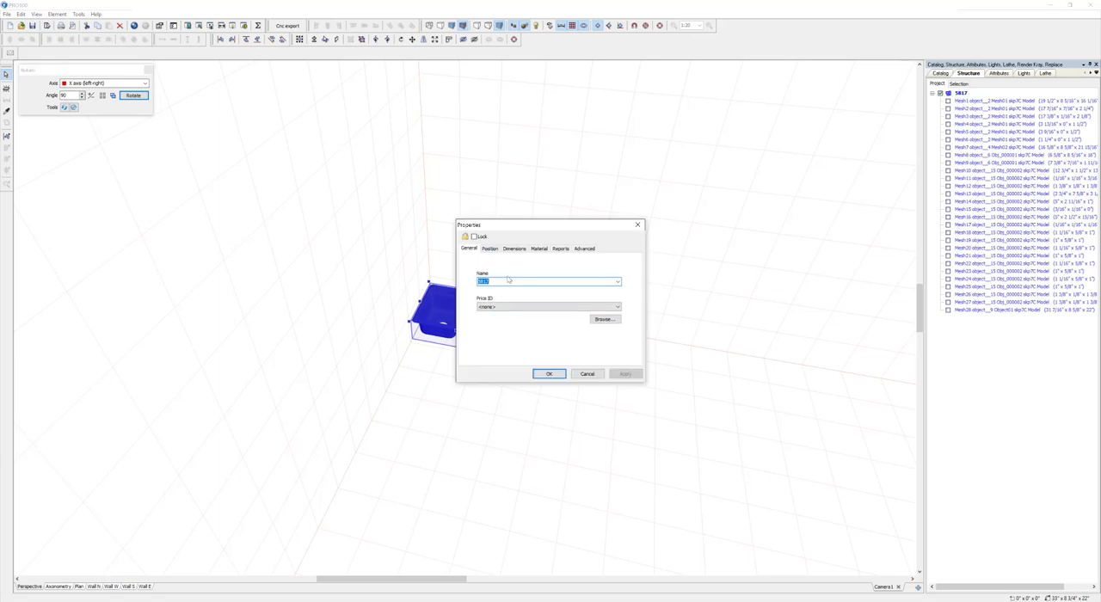
left_click(639, 226)
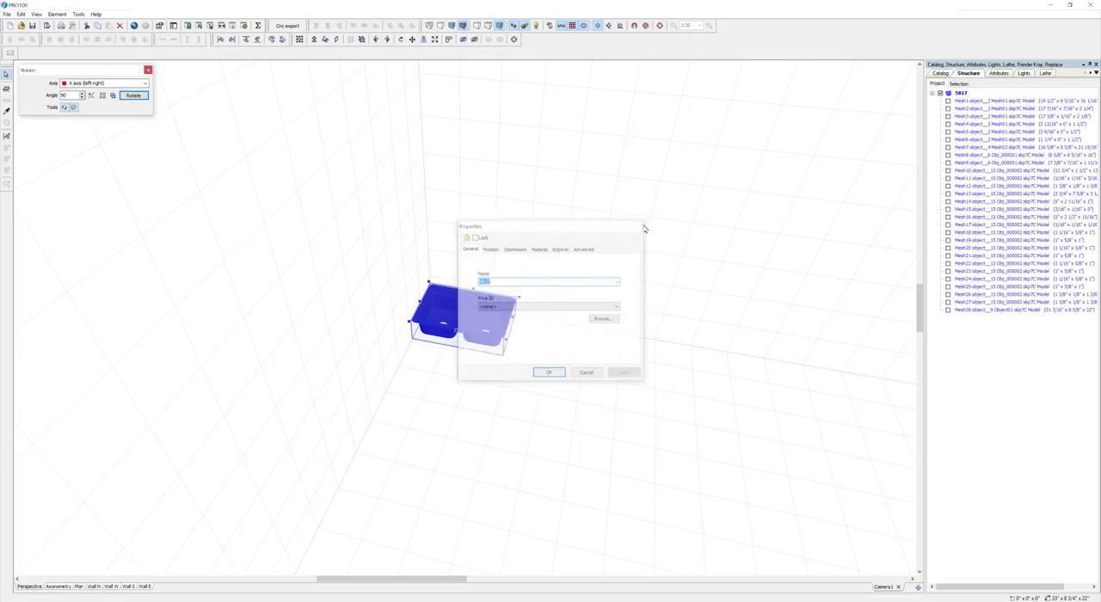
Step: Ungroup the sink and clear the names of all its selected meshes in their shared properties
left_click(362, 40)
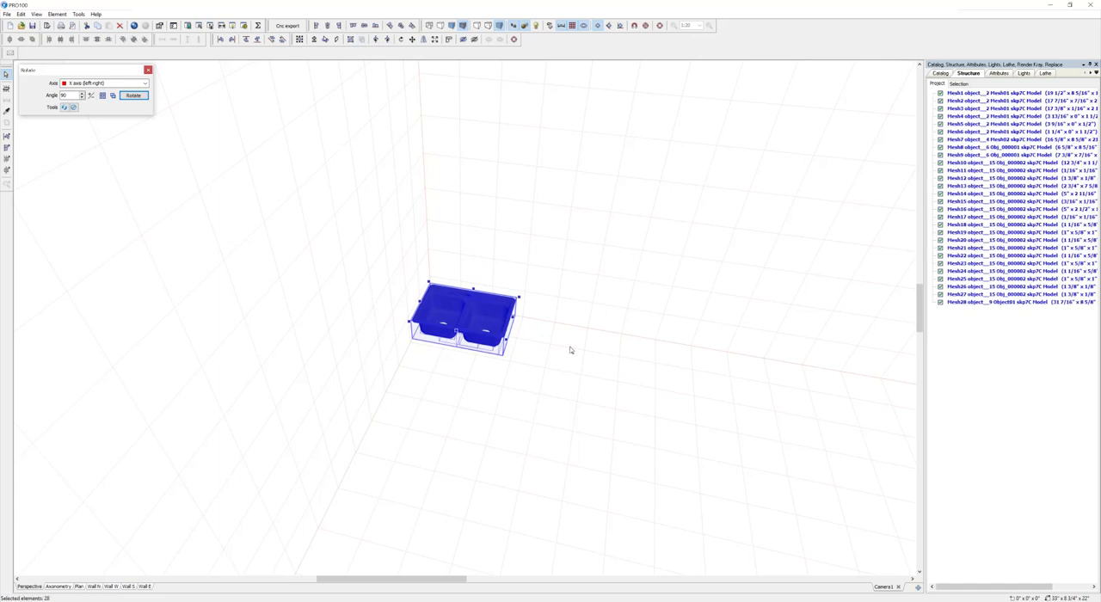
double_click(485, 319)
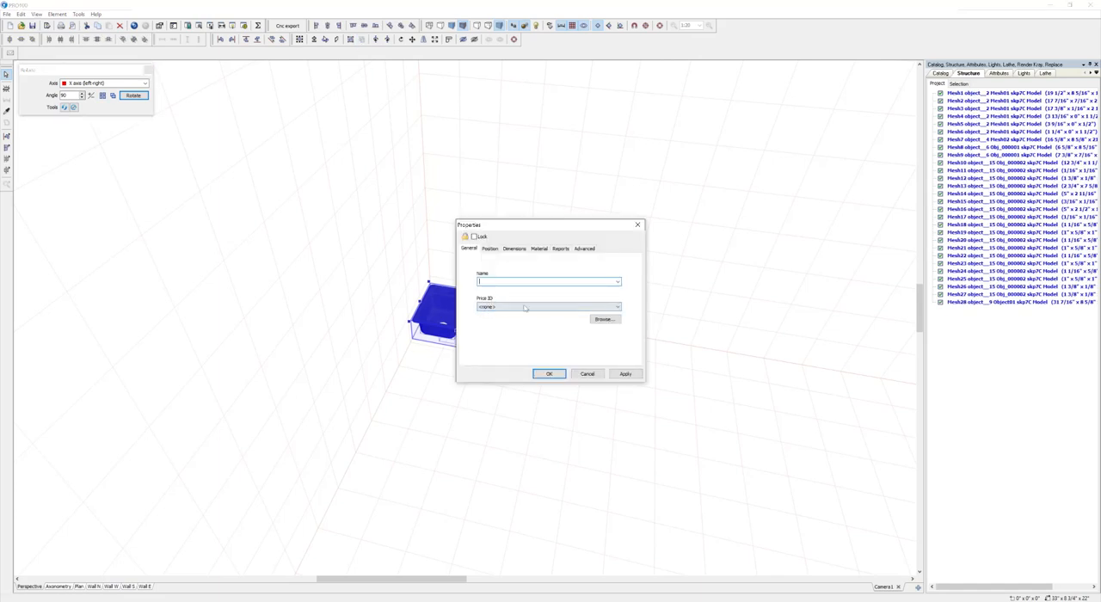
left_click(625, 373)
left_click(521, 282)
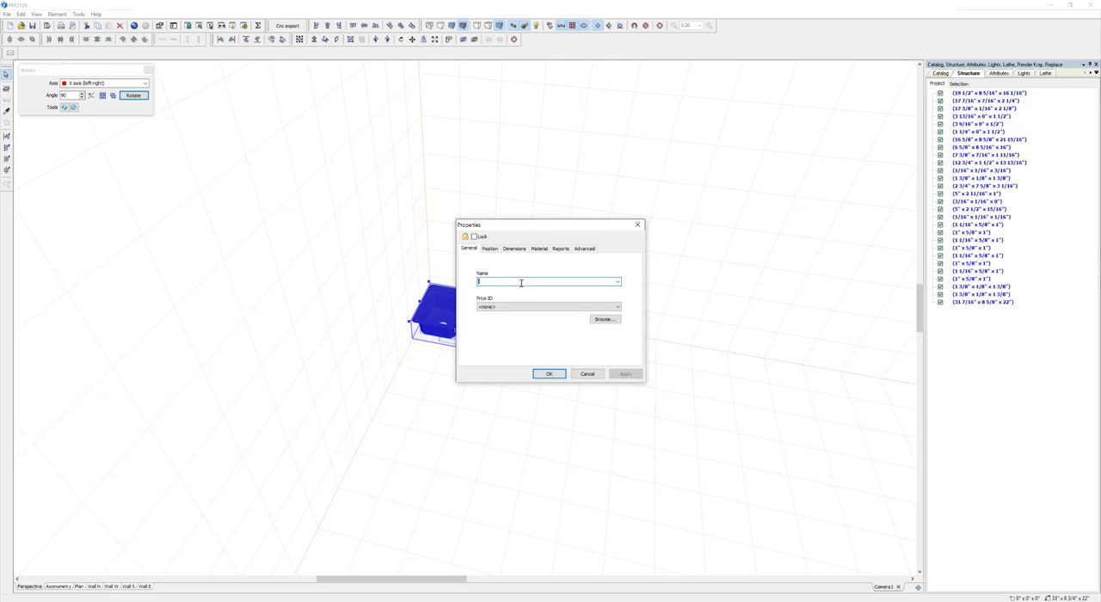
left_click(556, 374)
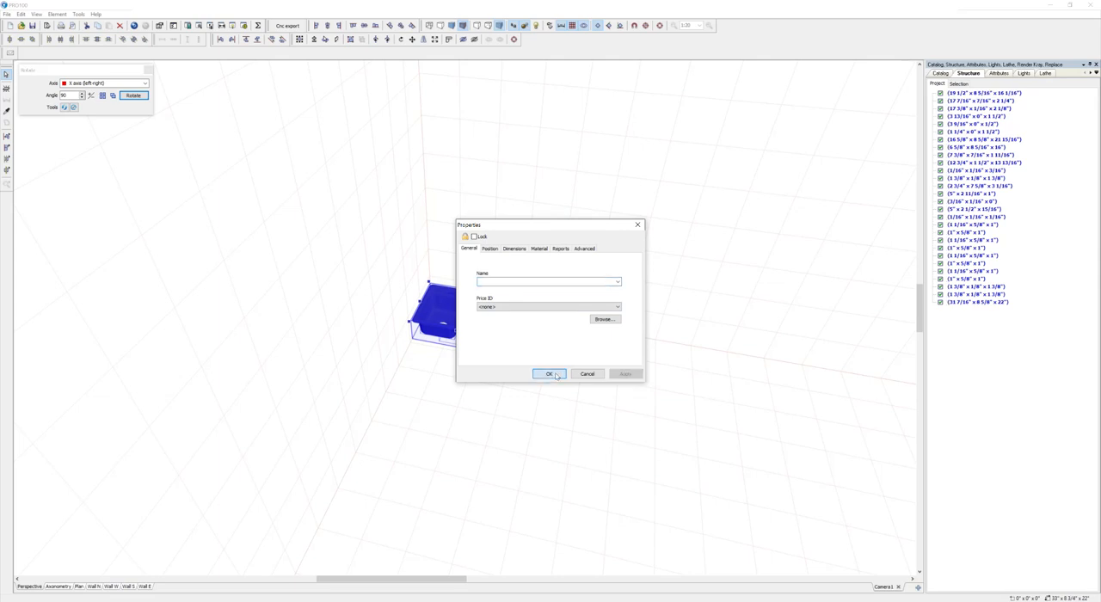
Step: Group the sink's meshes again and name the group Kohler sink
left_click(350, 39)
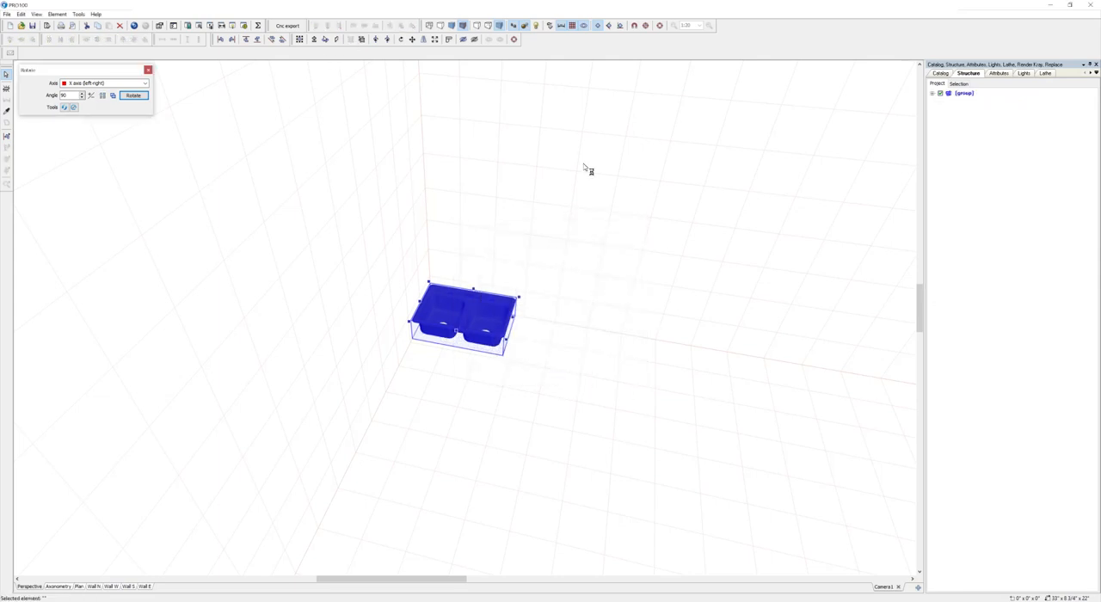
left_click(963, 93)
double_click(963, 92)
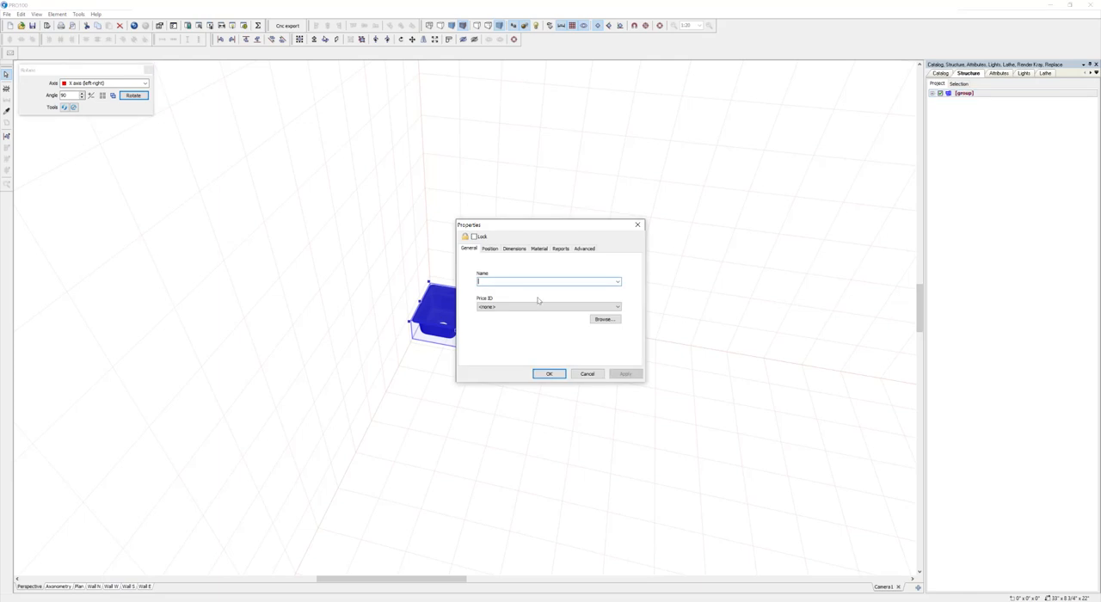
type("sinkKi")
left_click(549, 373)
Step: Inspect the sink from below, select it and start adding it to the catalog
left_click_drag(605, 354, 631, 290)
right_click(474, 317)
left_click(595, 321)
scroll(594, 352, "up", 4)
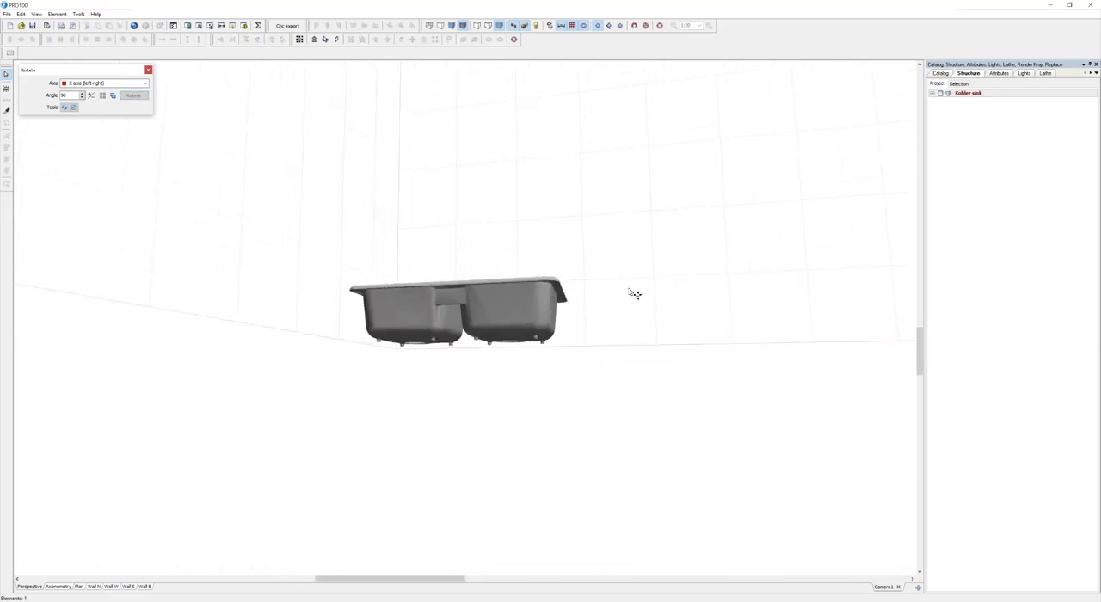
left_click(514, 300)
right_click(513, 300)
left_click(555, 408)
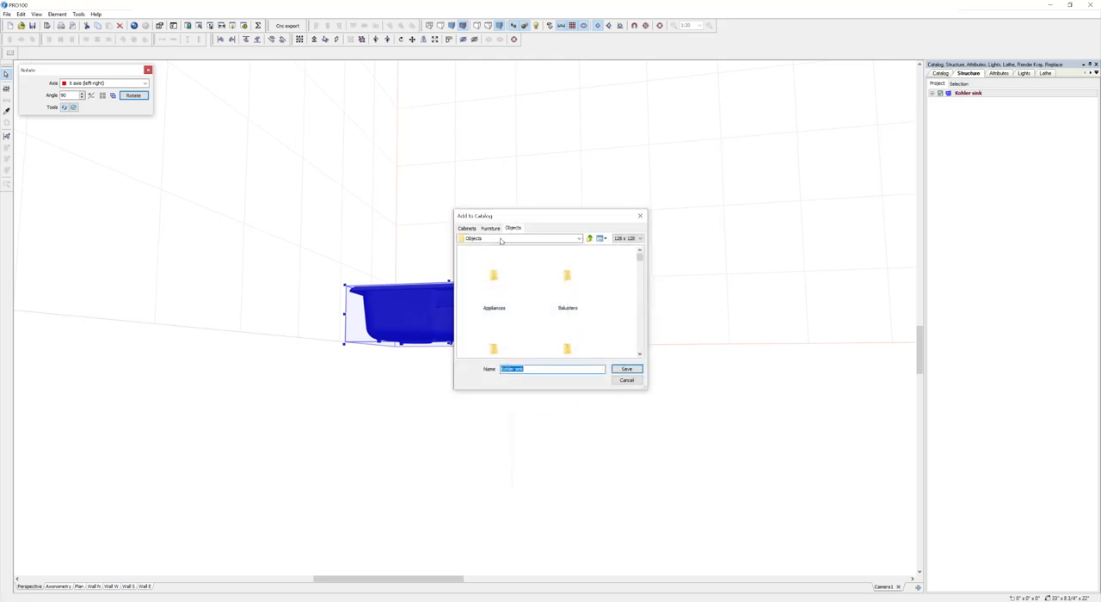
Step: Save the sink in the Sinks folder of the Cabinets catalog under the name 5817 kohler sink
left_click(466, 227)
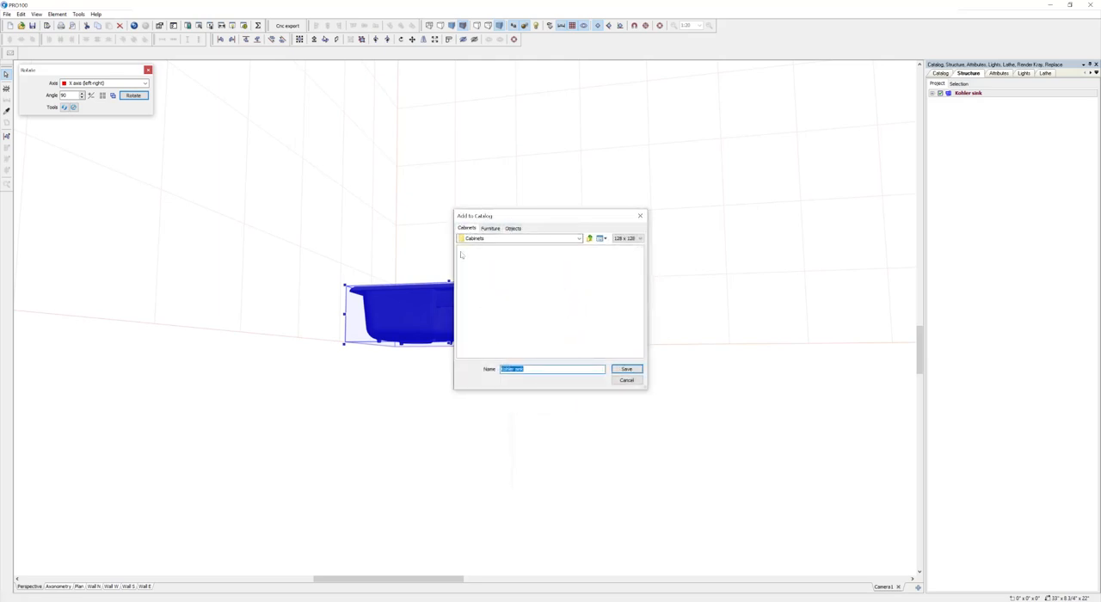
left_click(576, 302)
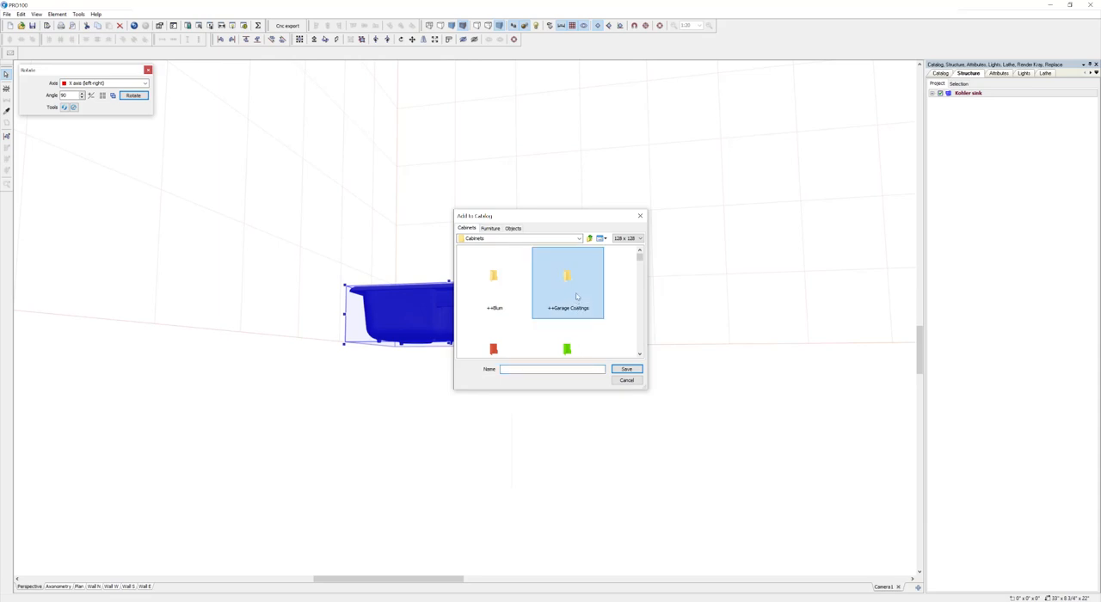
key("s")
key("s")
key("s")
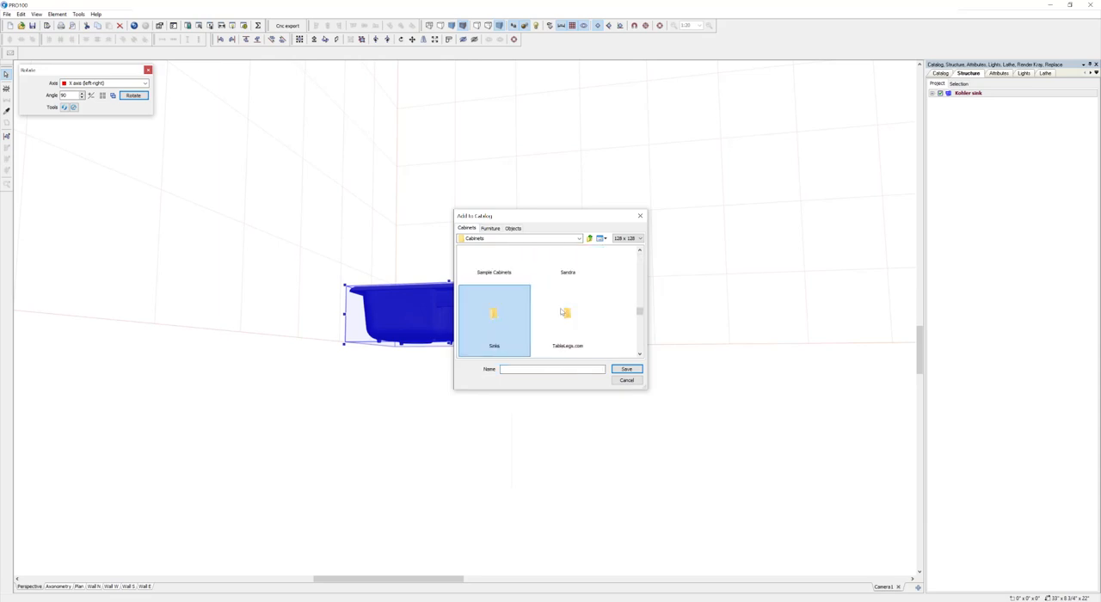
double_click(492, 313)
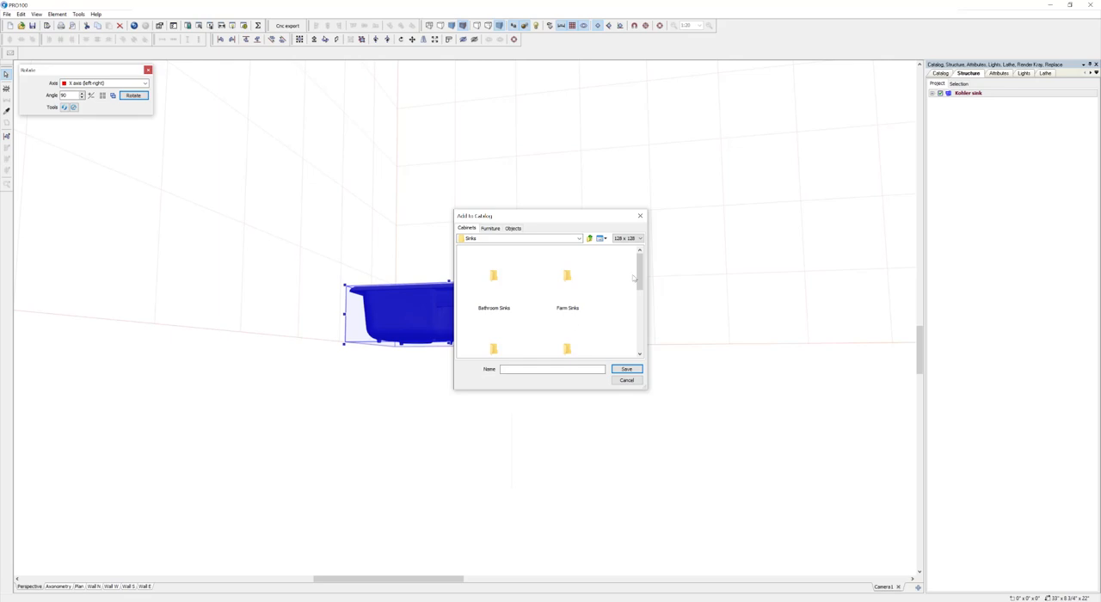
left_click_drag(639, 274, 640, 334)
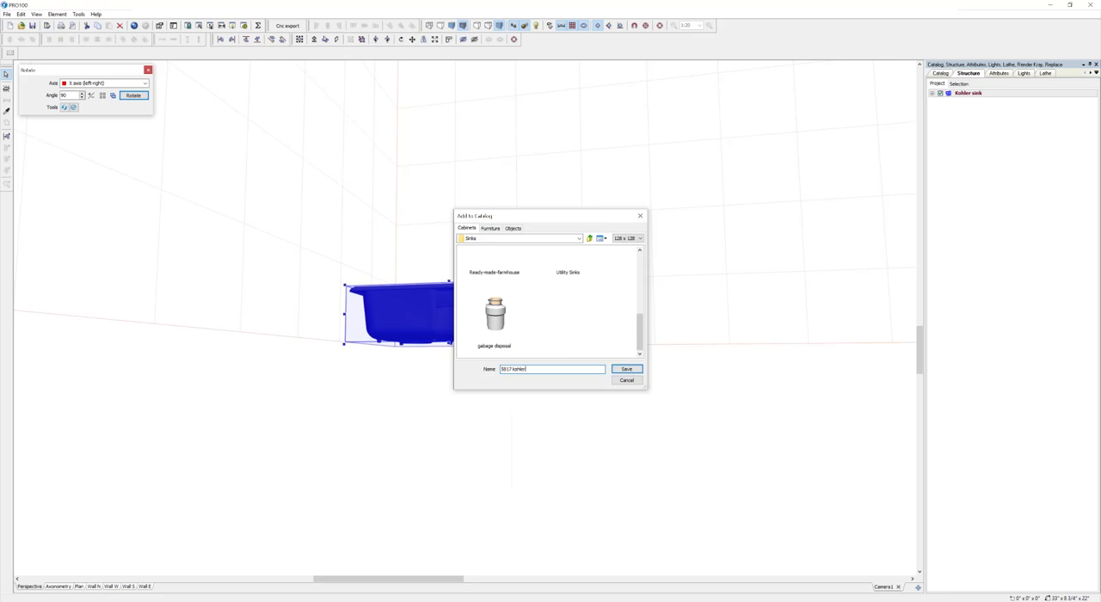
left_click(635, 369)
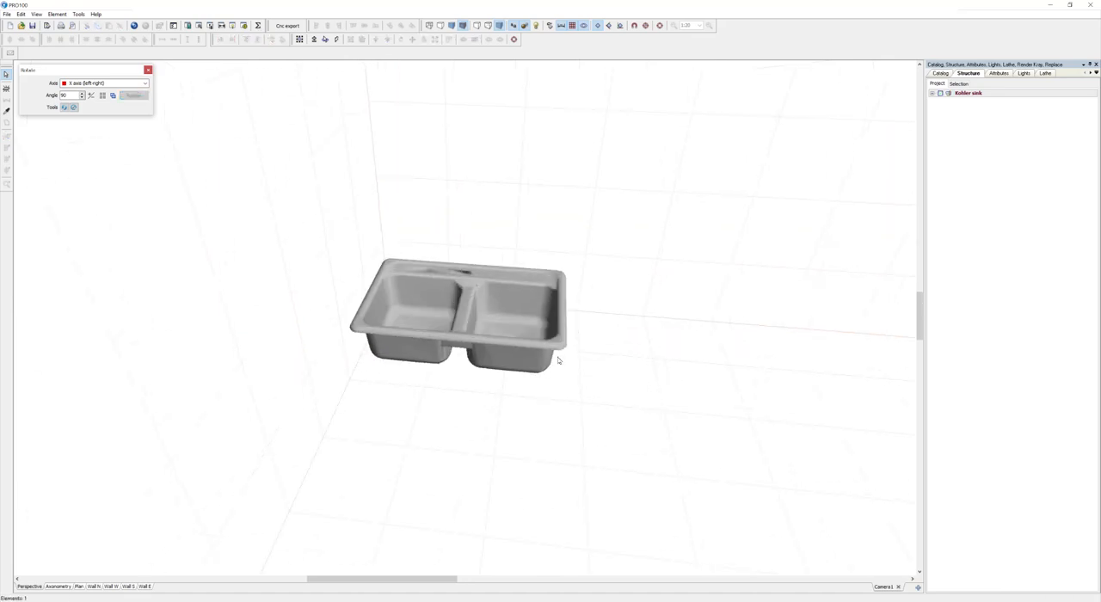
Step: Delete the sink from the room and bring the whole empty room into view
left_click(463, 363)
key("Delete")
scroll(688, 298, "down", 5)
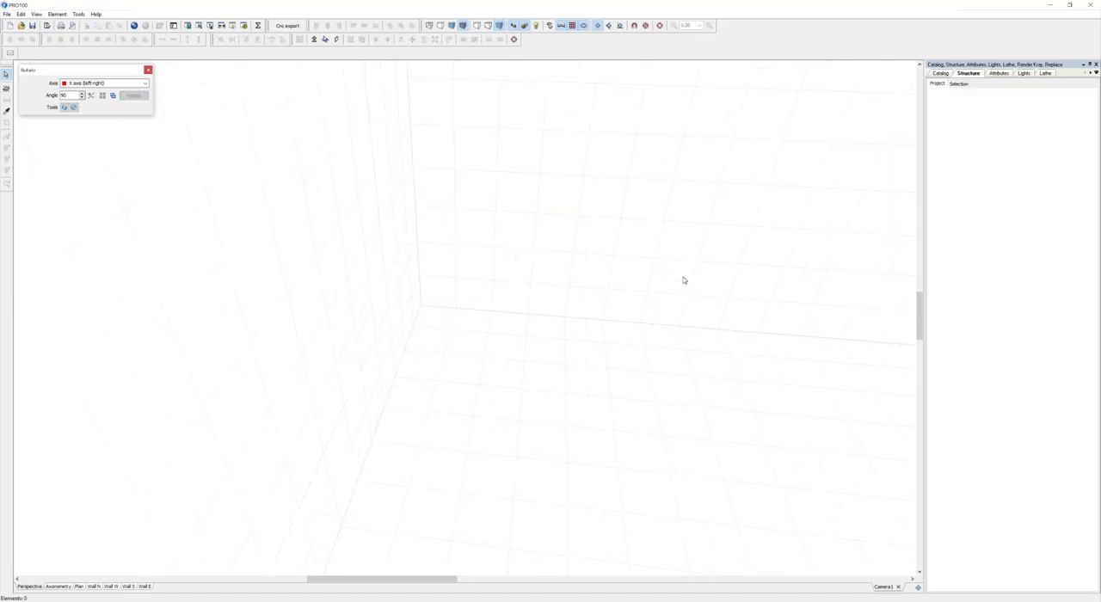
left_click_drag(430, 581, 524, 581)
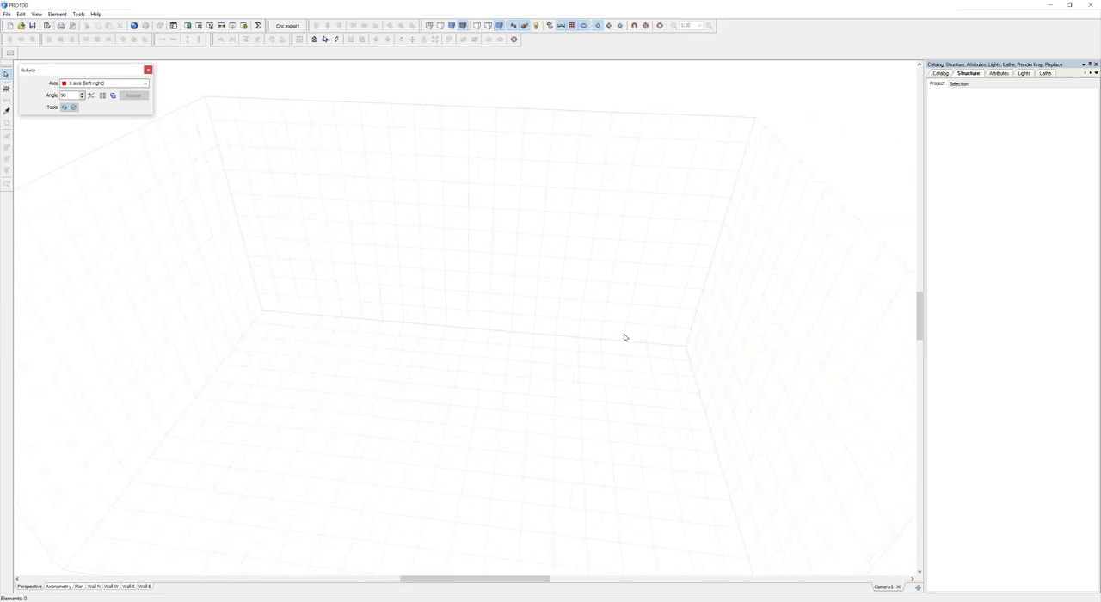
scroll(647, 330, "down", 3)
left_click_drag(919, 315, 918, 323)
left_click_drag(473, 582, 467, 582)
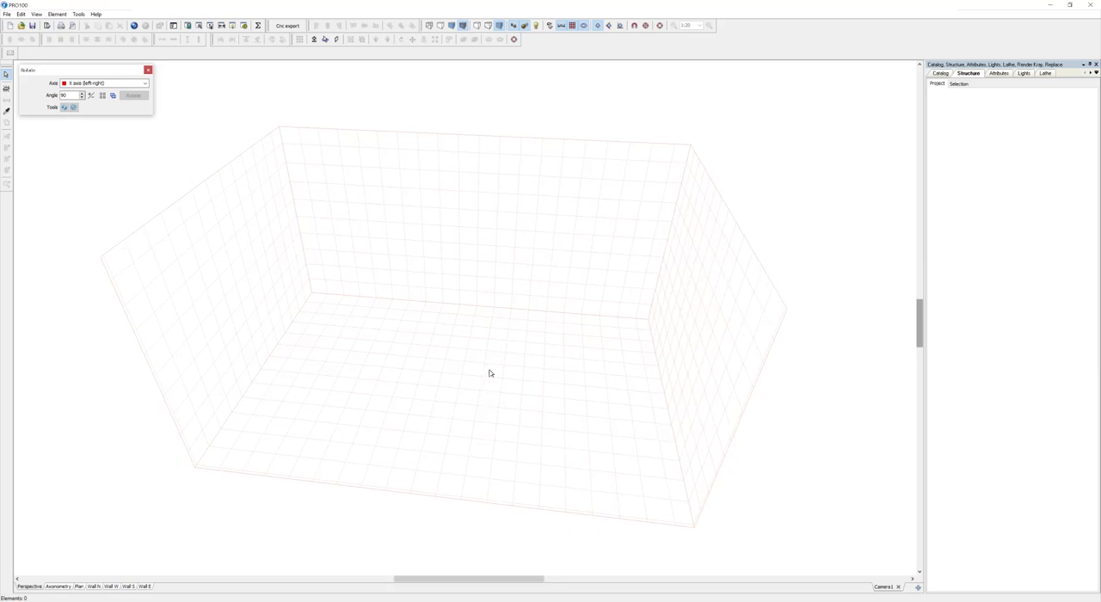